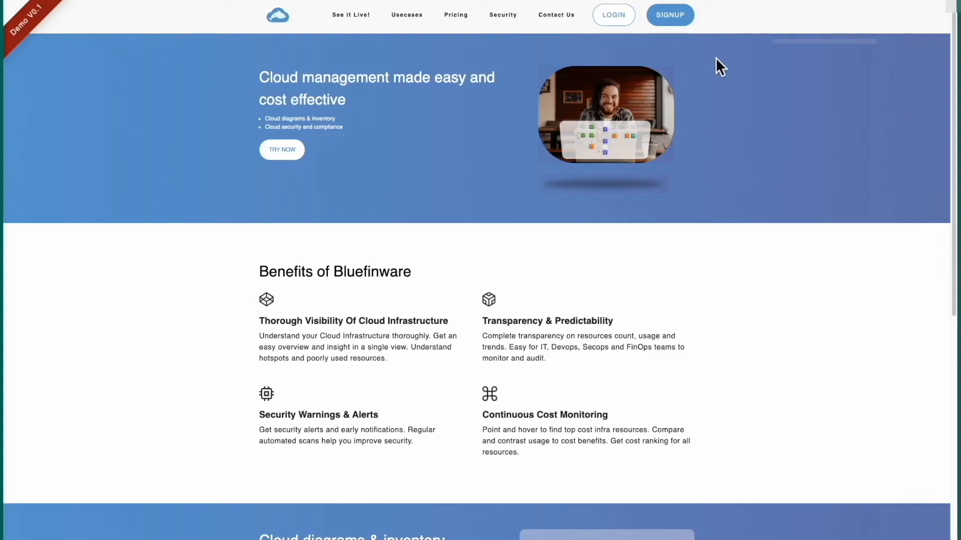
# Fill the free-account signup form with a username, work e-mail, company bluefinware.io and matching password
pyautogui.click(684, 22)
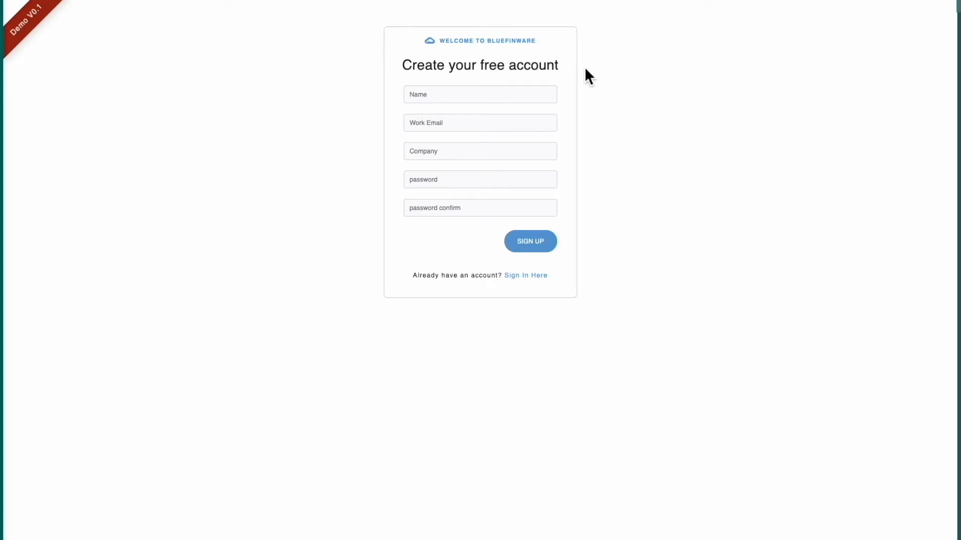
pyautogui.click(534, 100)
pyautogui.write('user03')
pyautogui.press('Tab')
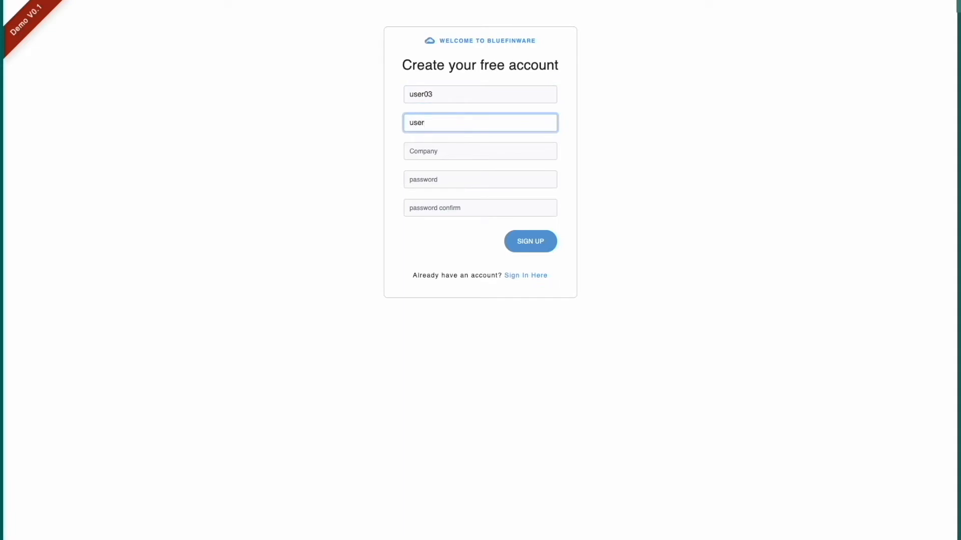
pyautogui.press('Tab')
pyautogui.write('blu')
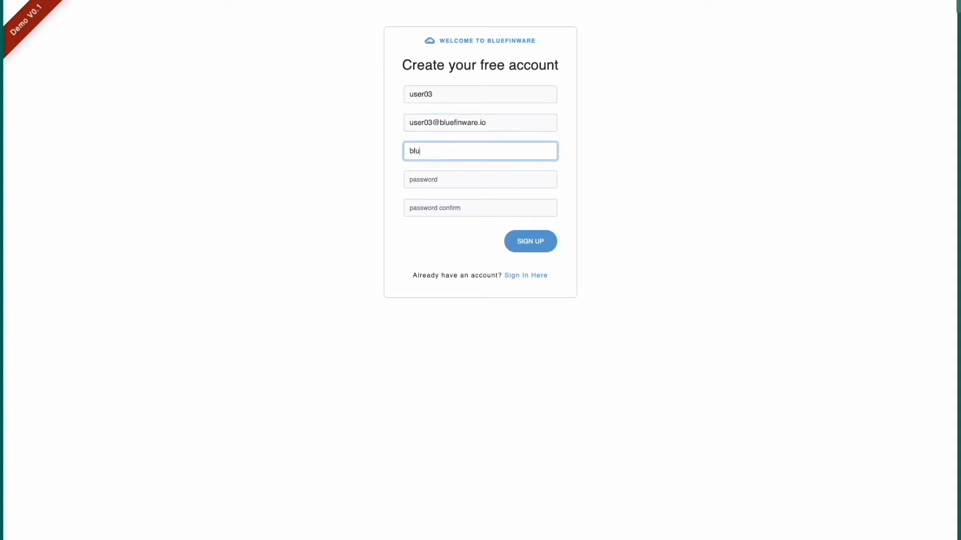
pyautogui.write('efinware.io')
pyautogui.press('Tab')
pyautogui.write('••••••••')
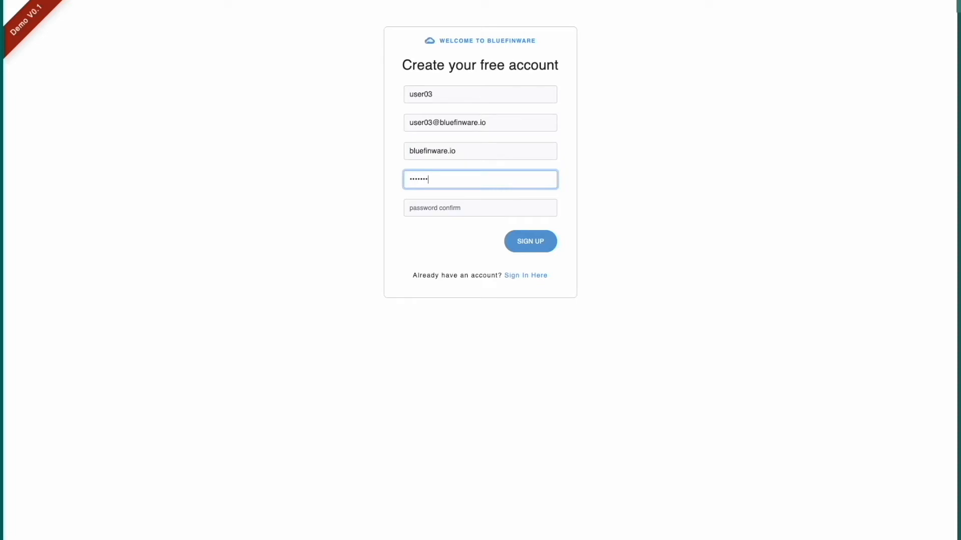
pyautogui.press('Tab')
pyautogui.write('••••')
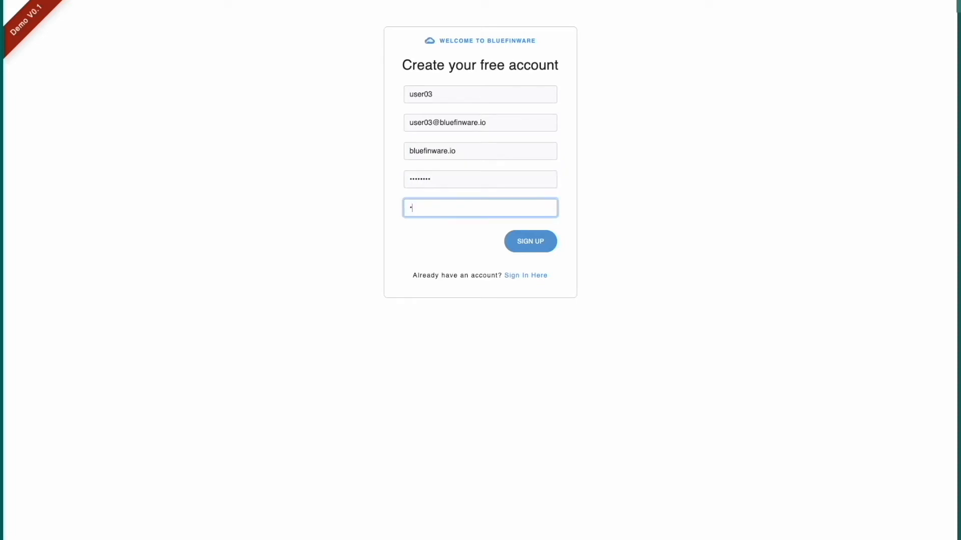
pyautogui.write('••••')
# Submit the signup, then log in with the new account's e-mail and password
pyautogui.click(532, 244)
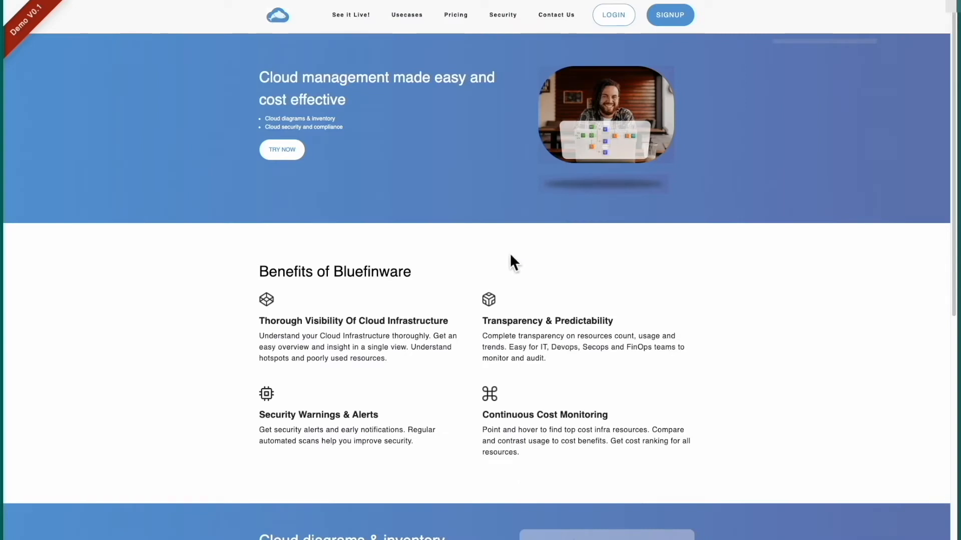
pyautogui.click(353, 14)
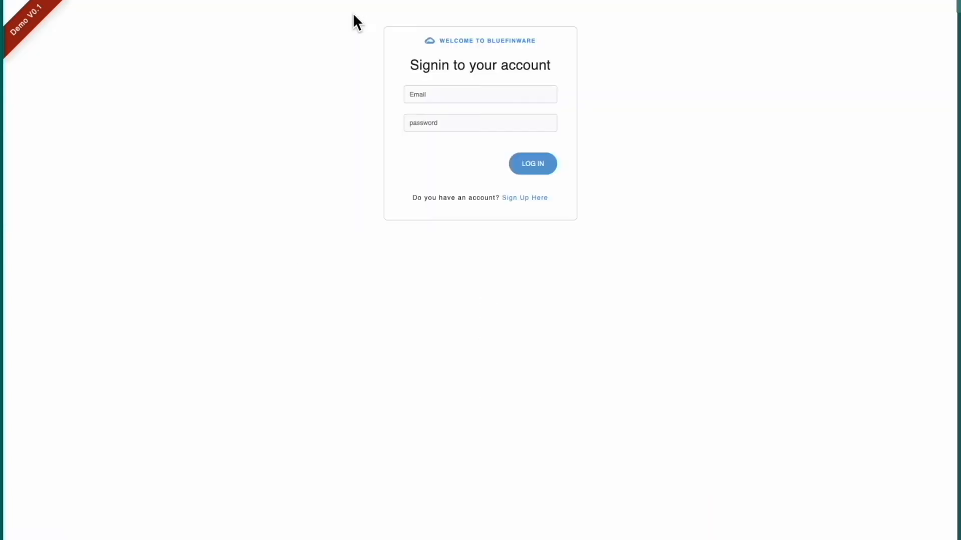
pyautogui.click(466, 95)
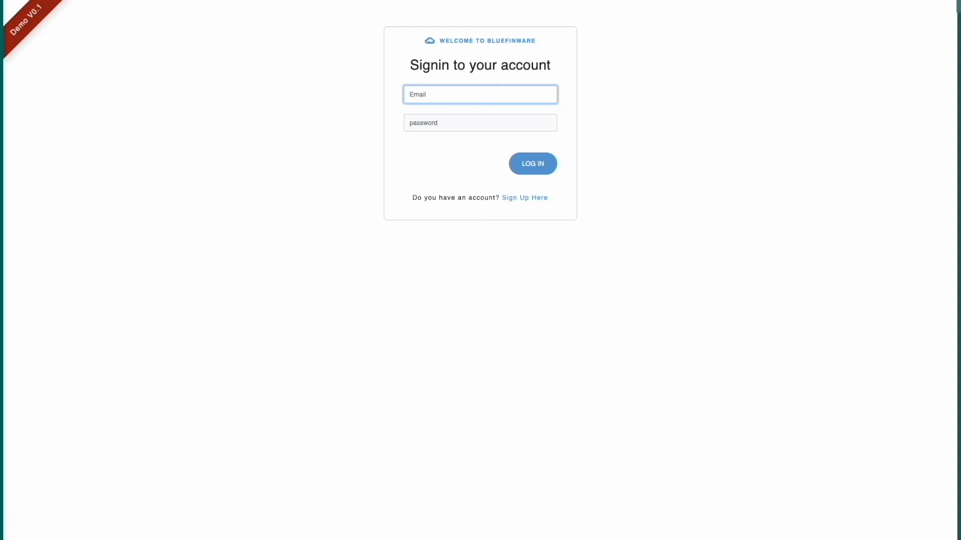
pyautogui.click(473, 130)
pyautogui.write('••••••••')
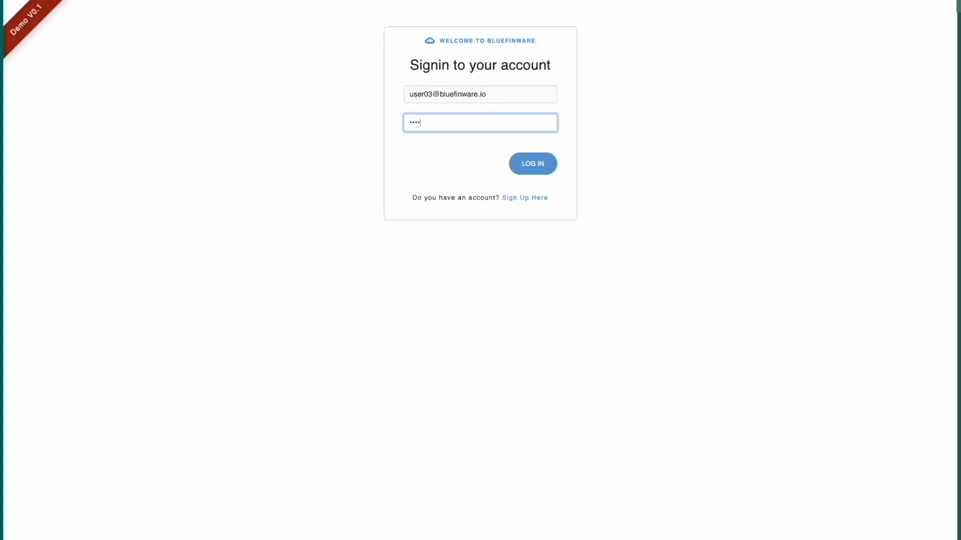
pyautogui.click(531, 166)
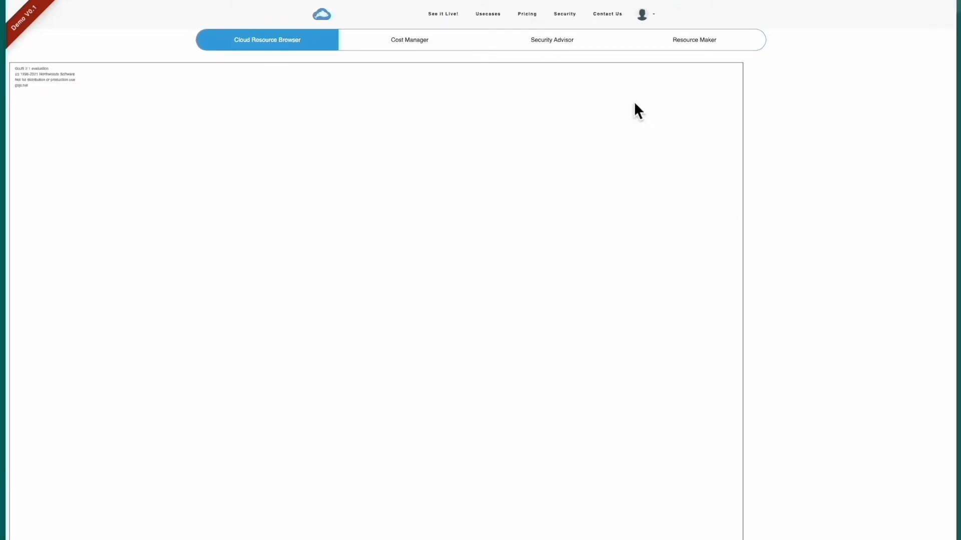
# Open the account settings and start adding a new AWS key
pyautogui.click(659, 19)
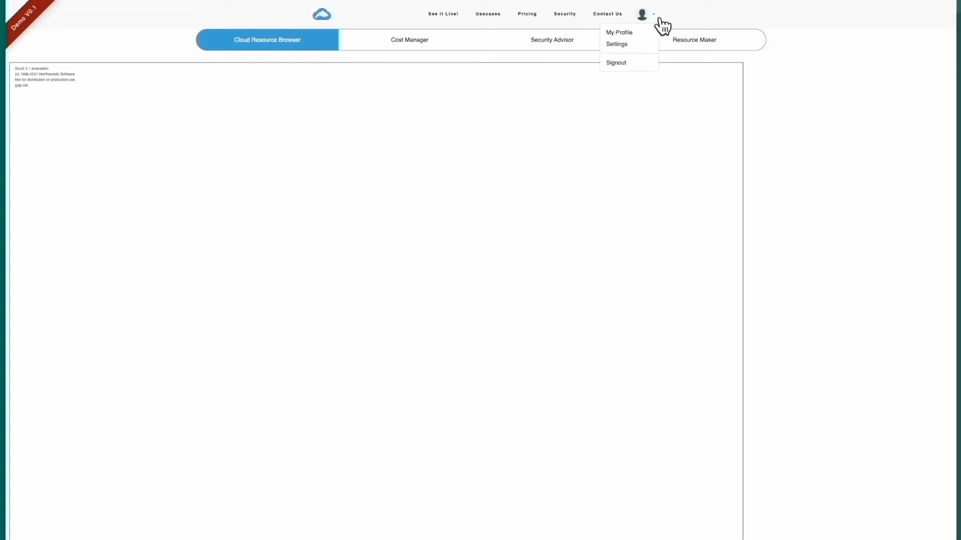
pyautogui.click(623, 45)
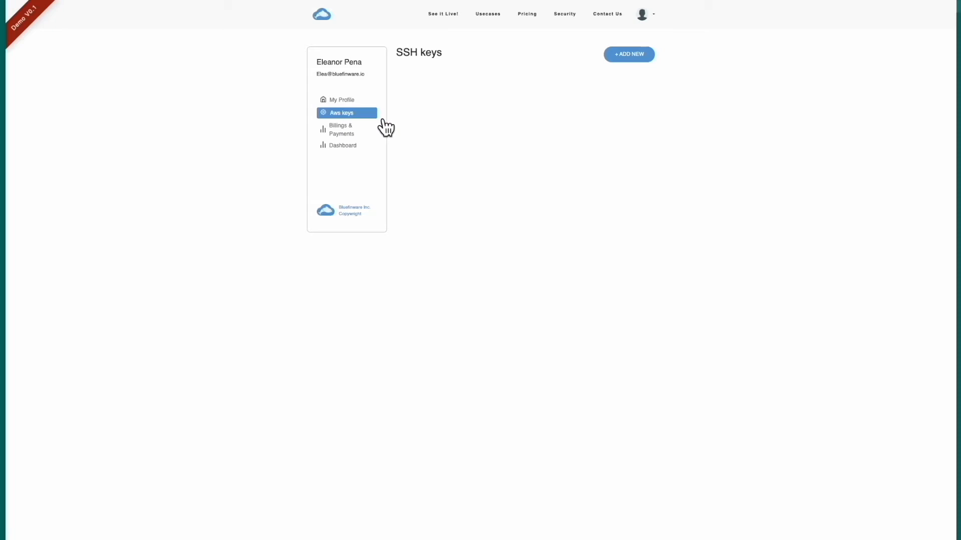
pyautogui.click(630, 55)
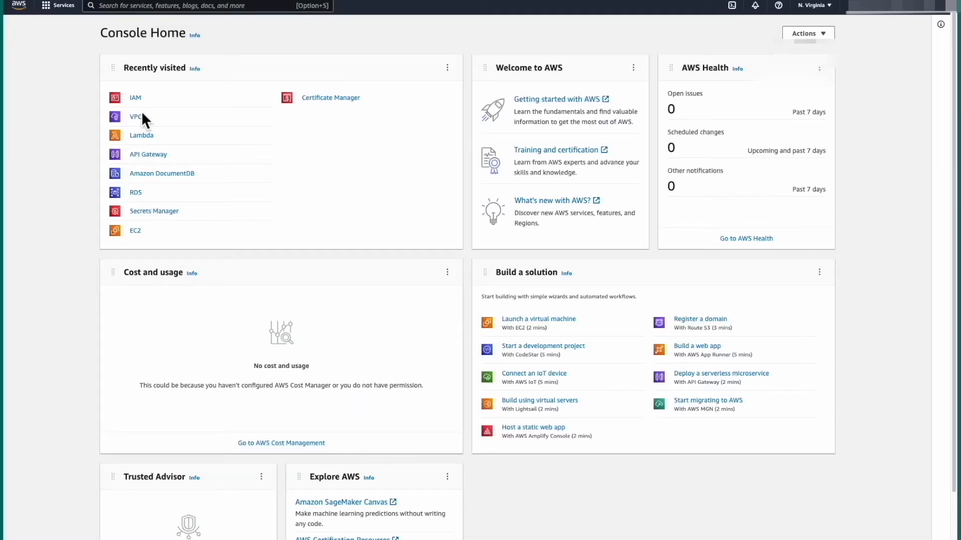
# Find IAM through the console search, open its Users list and start adding a user
pyautogui.click(129, 7)
pyautogui.write('iam')
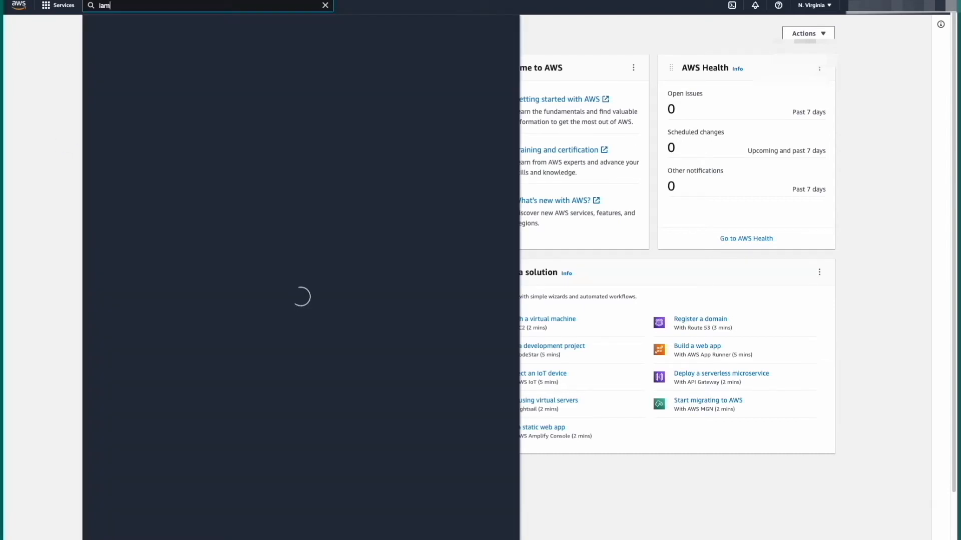
pyautogui.moveTo(223, 81)
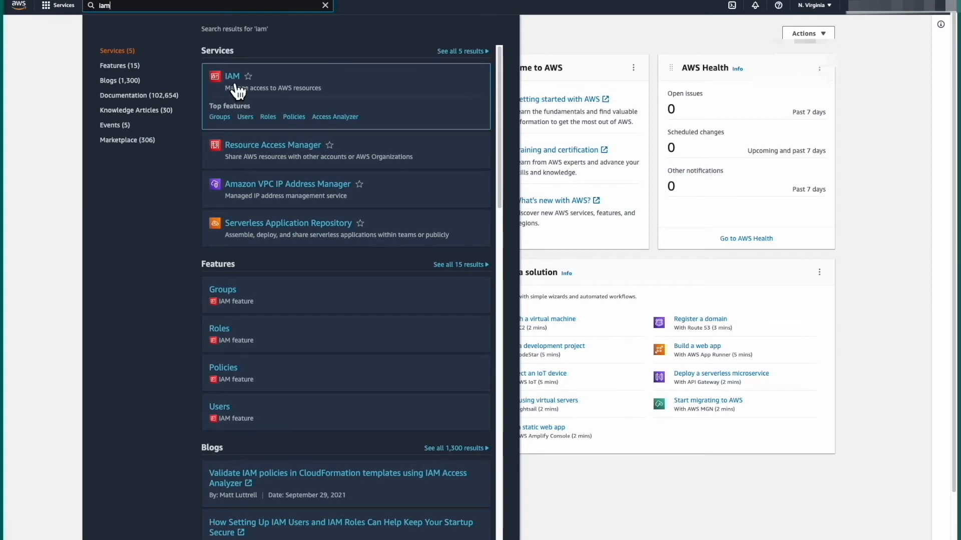
pyautogui.click(247, 87)
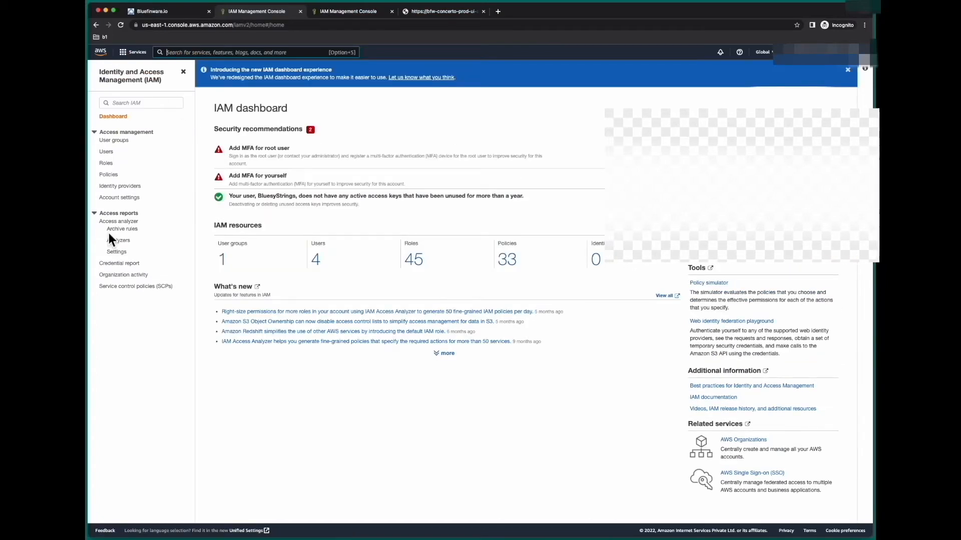
pyautogui.click(114, 157)
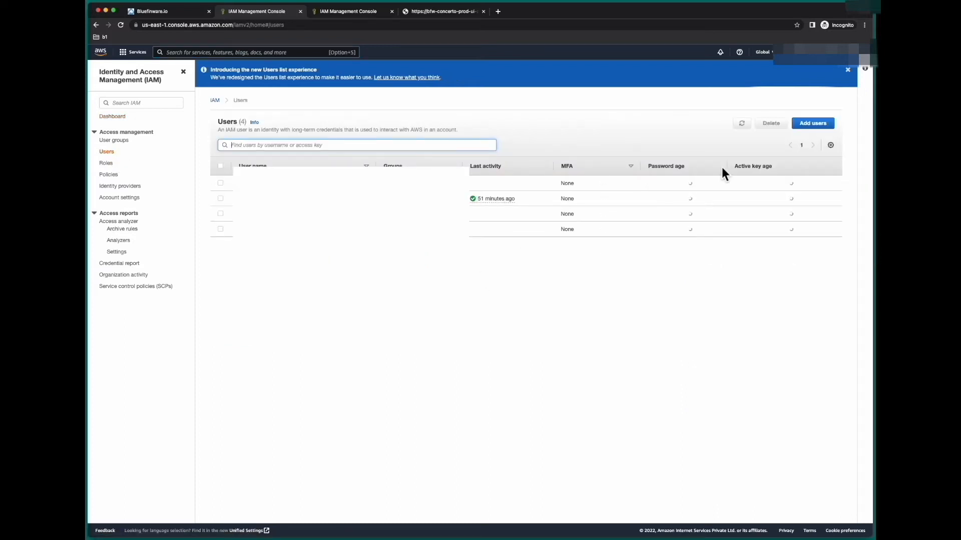
pyautogui.click(832, 128)
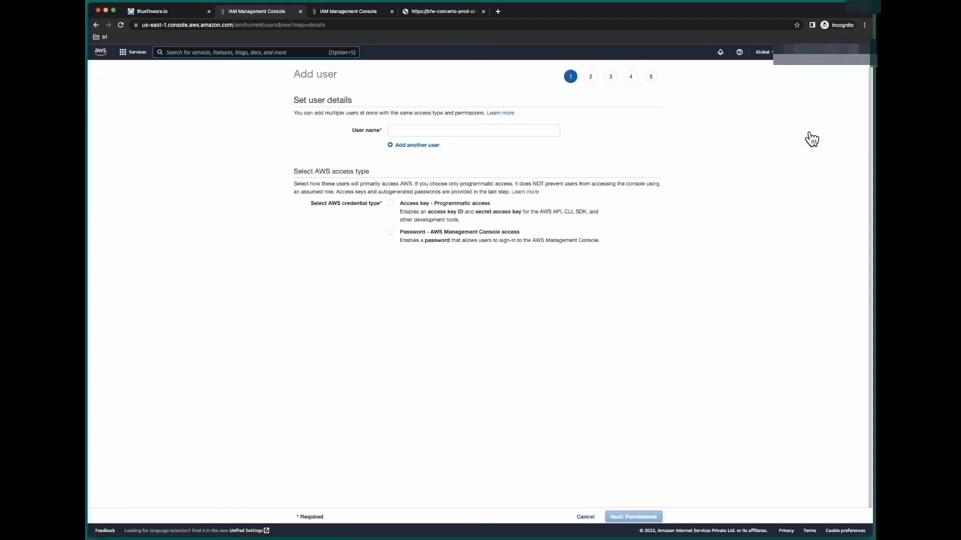
# Create user concerto-user-03 with access key and password access, no forced password reset
pyautogui.click(540, 133)
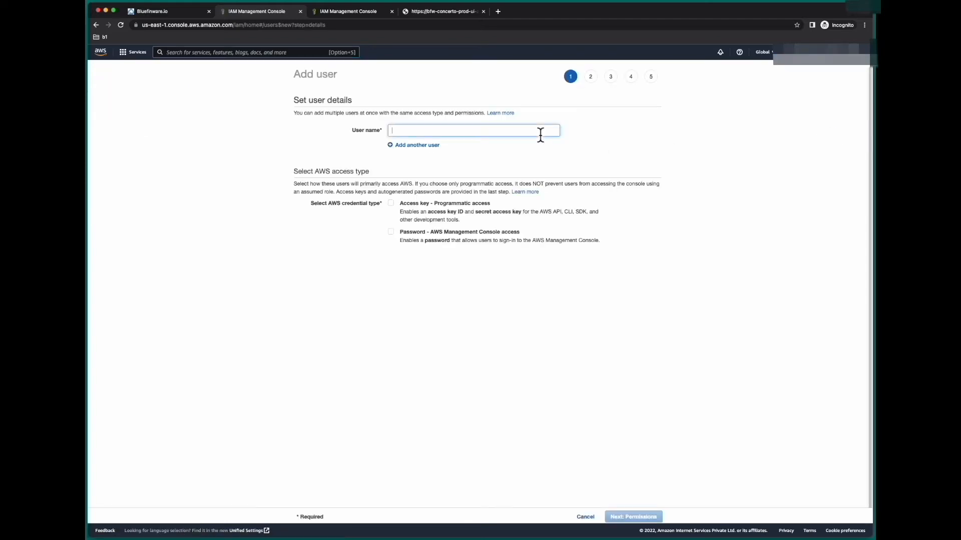
pyautogui.write('concer')
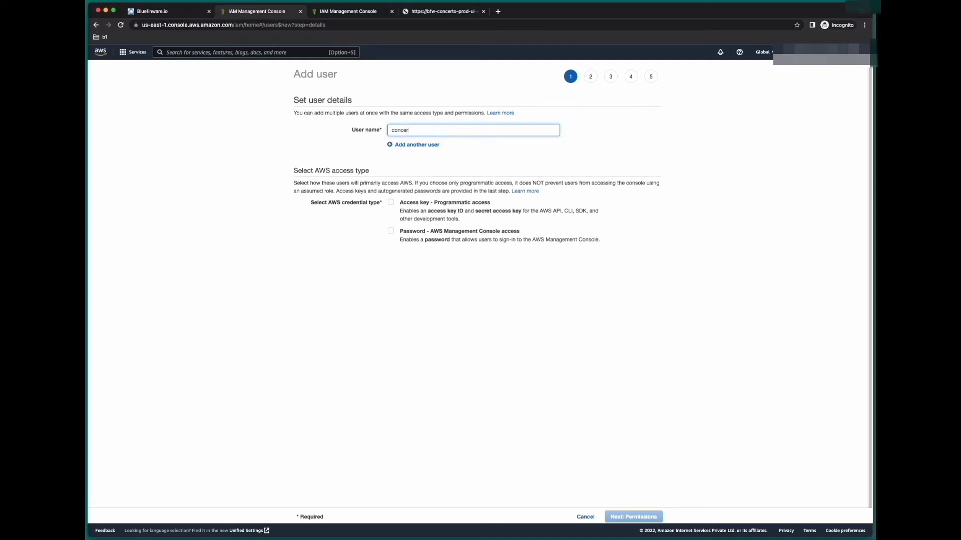
pyautogui.write('to-user-03')
pyautogui.moveTo(442, 130); pyautogui.dragTo(325, 130)
pyautogui.click(484, 133)
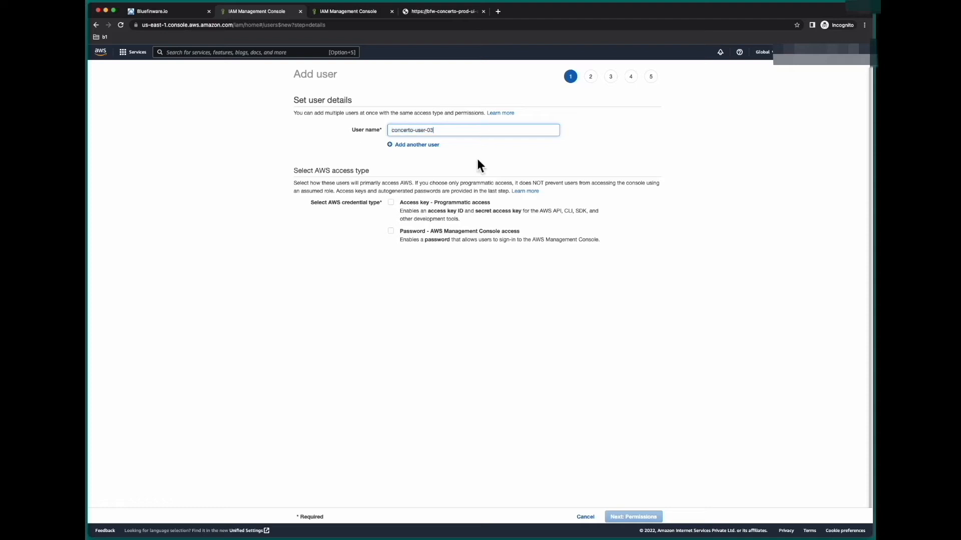
pyautogui.click(400, 208)
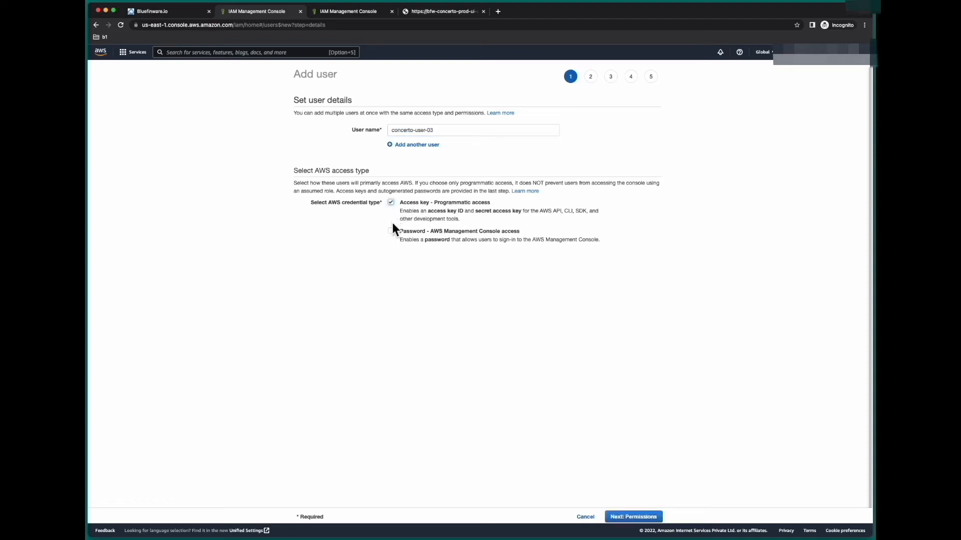
pyautogui.click(396, 239)
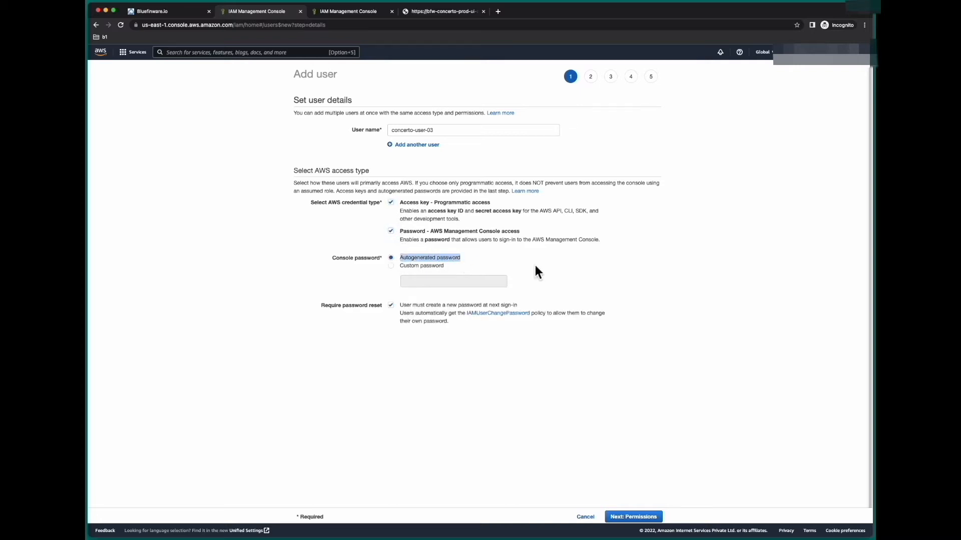
pyautogui.click(585, 269)
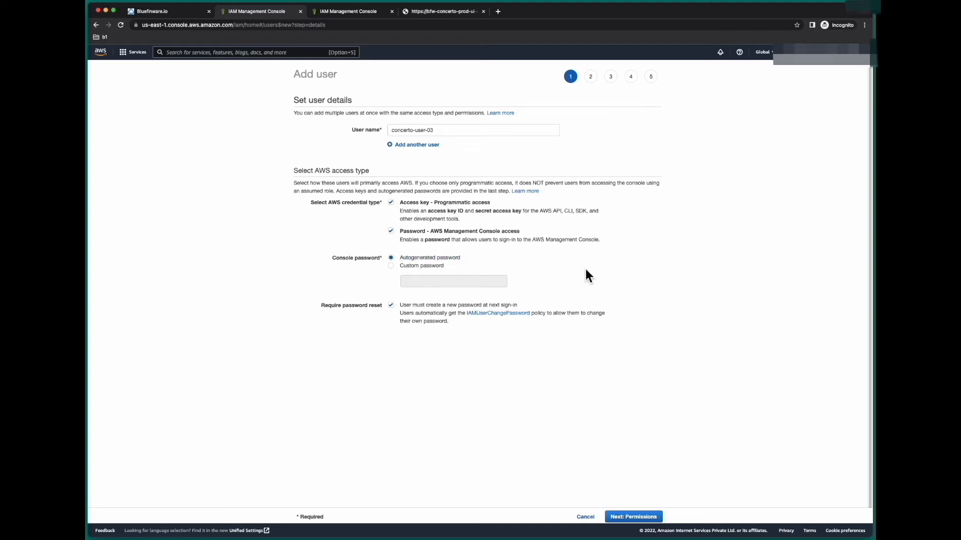
pyautogui.click(399, 311)
pyautogui.click(652, 517)
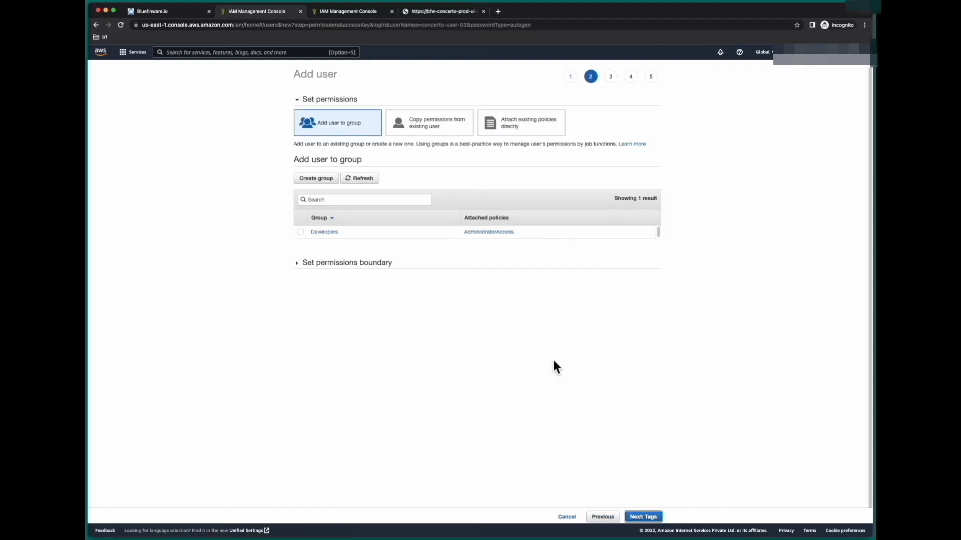
# Start a new custom policy and delete the default text from its JSON editor
pyautogui.click(518, 127)
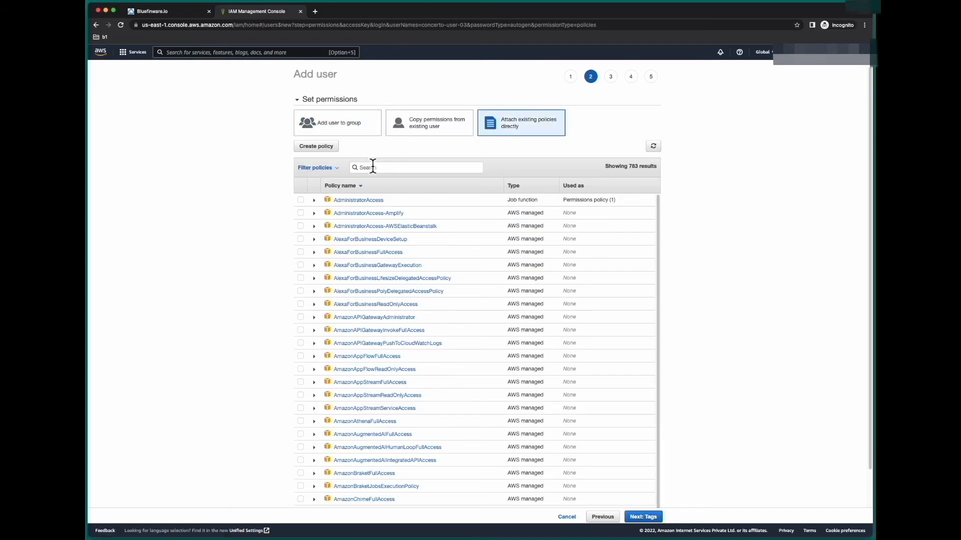
pyautogui.click(322, 150)
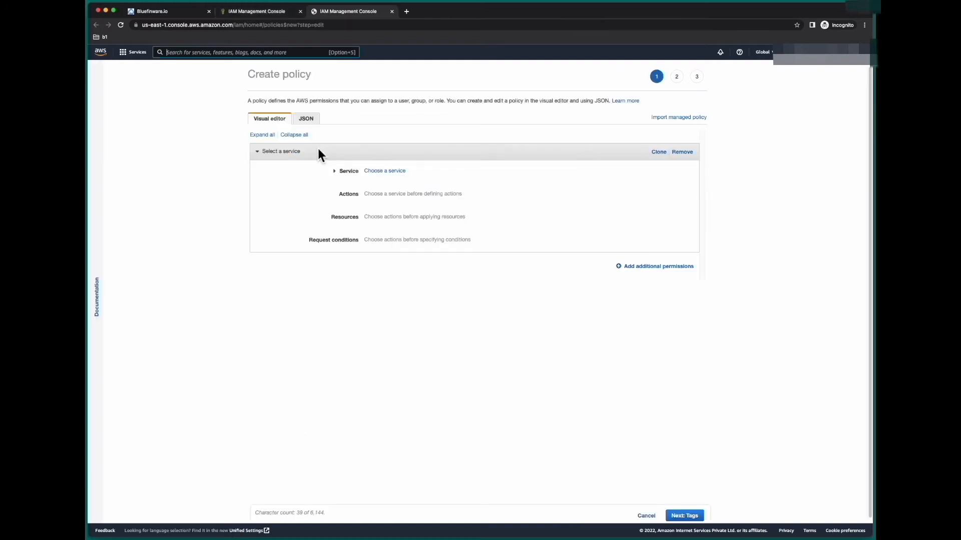
pyautogui.click(307, 120)
pyautogui.moveTo(334, 194); pyautogui.dragTo(260, 144)
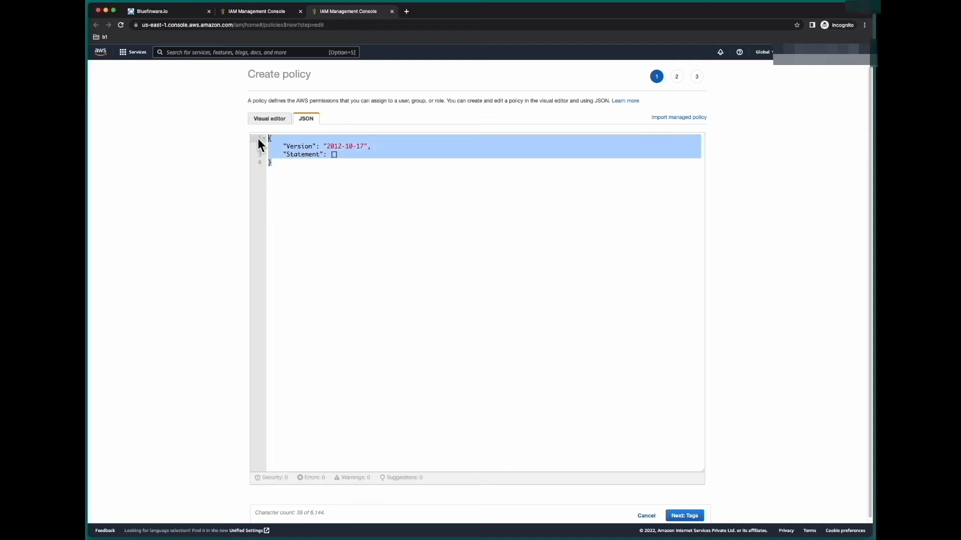
pyautogui.press('BackSpace')
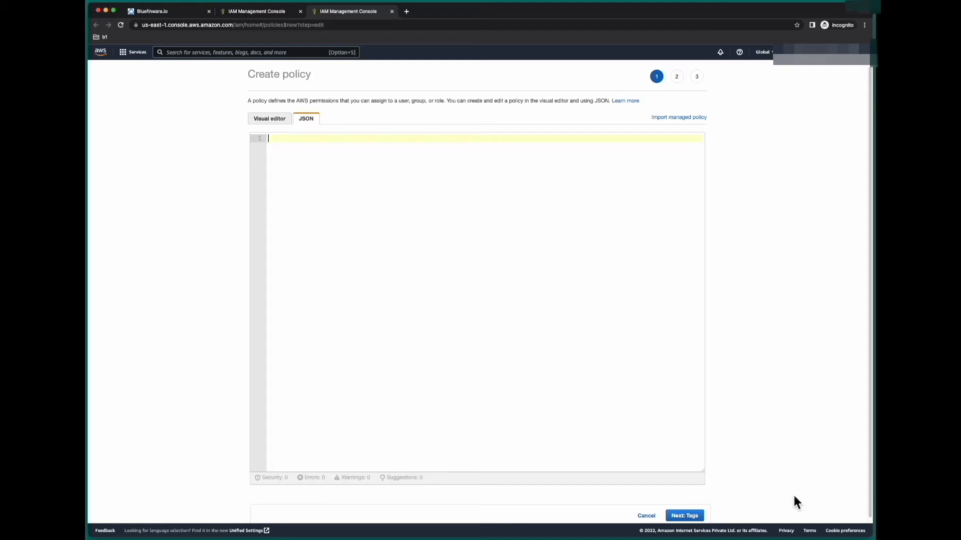
pyautogui.press('super+Tab')
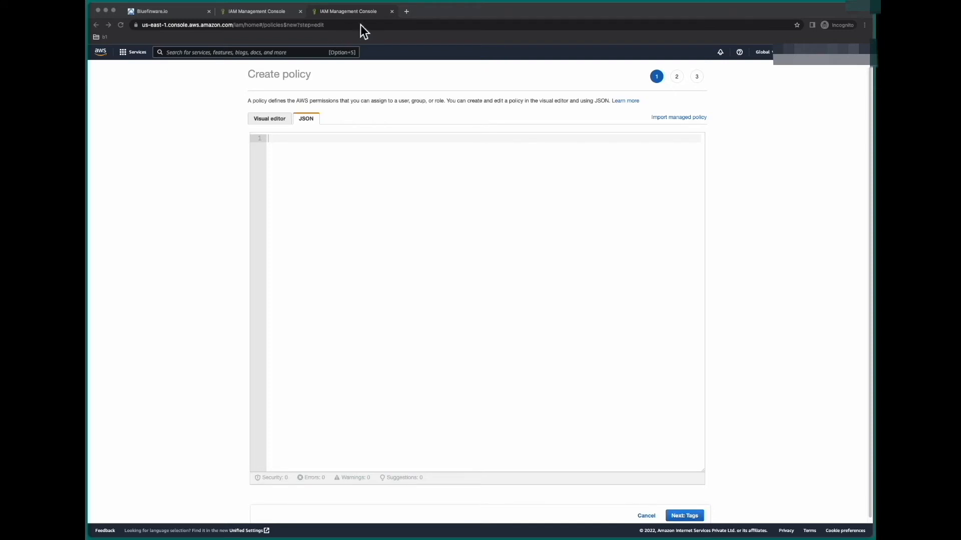
# Load the read-only policy JSON file from S3 in a new tab and select all its text
pyautogui.click(408, 14)
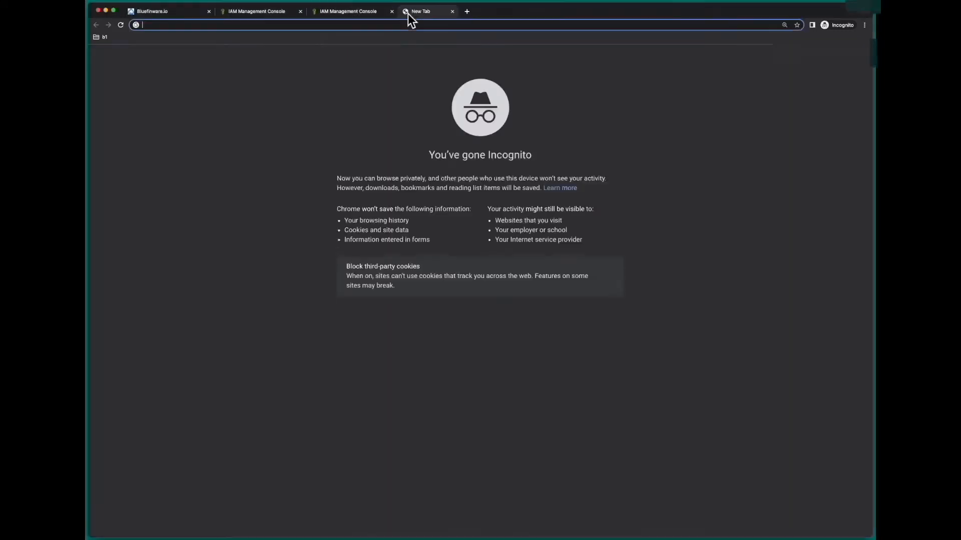
pyautogui.rightClick(406, 24)
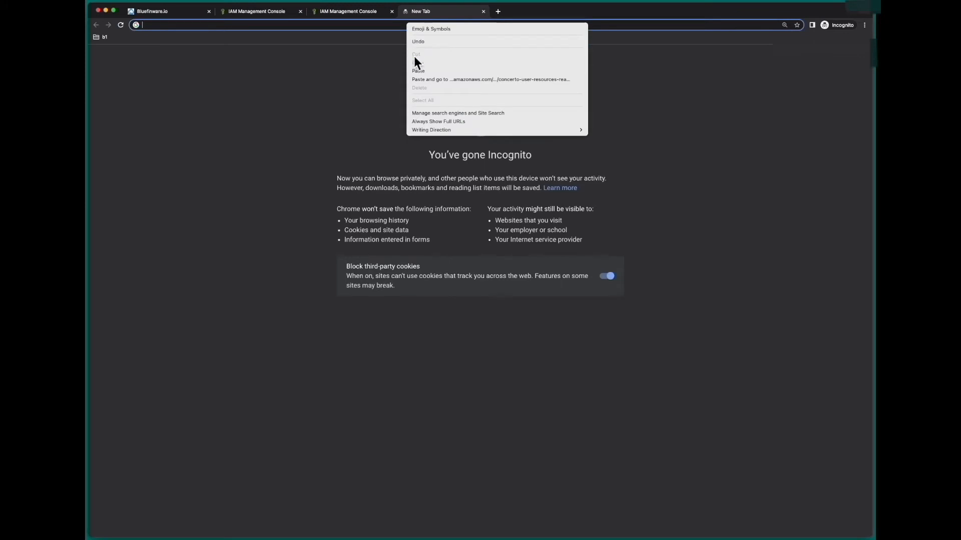
pyautogui.click(414, 71)
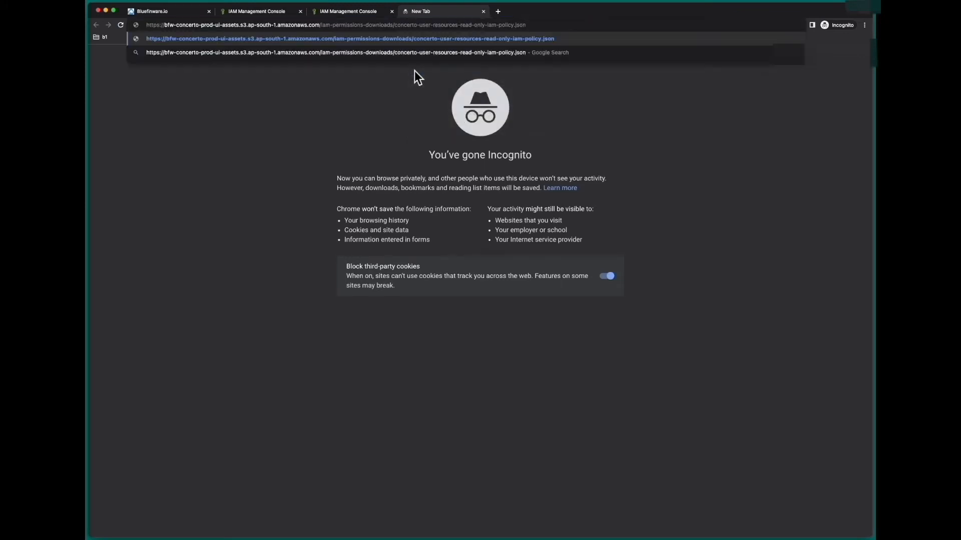
pyautogui.press('Return')
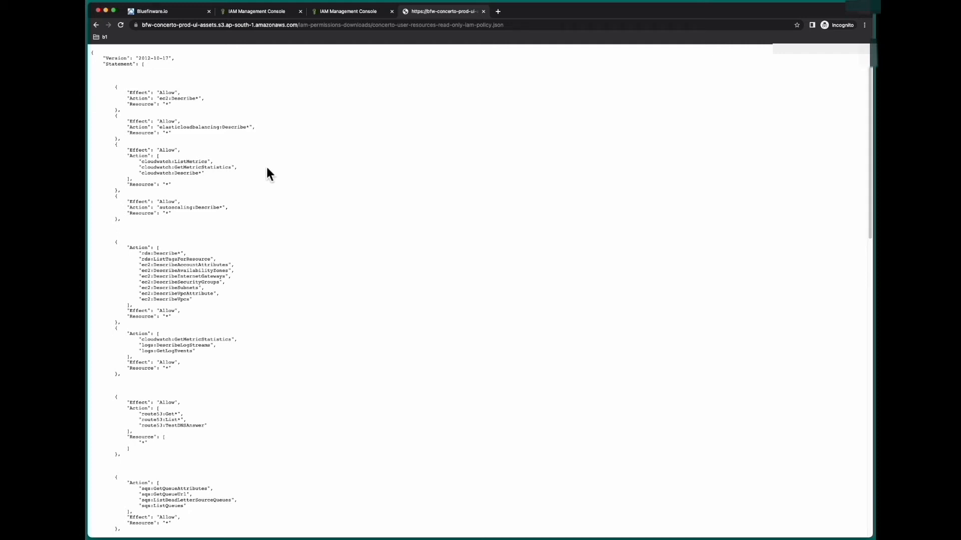
pyautogui.press('super+a')
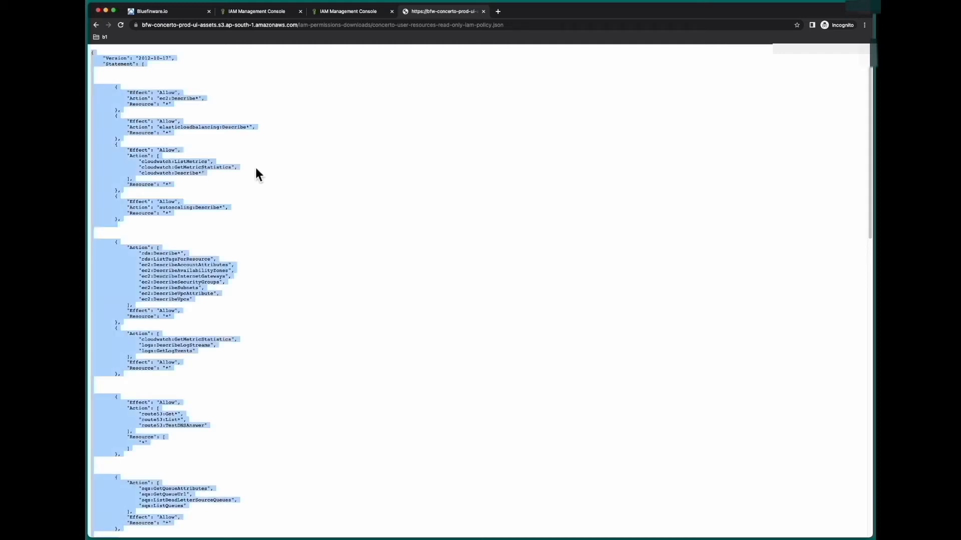
pyautogui.rightClick(113, 167)
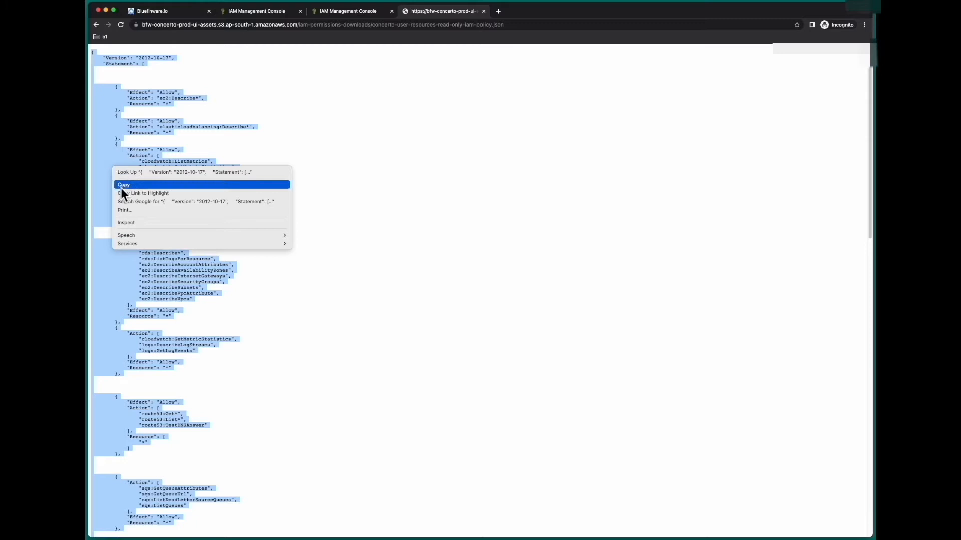
# Copy the read-only policy JSON and paste it into the Create policy JSON editor
pyautogui.click(146, 185)
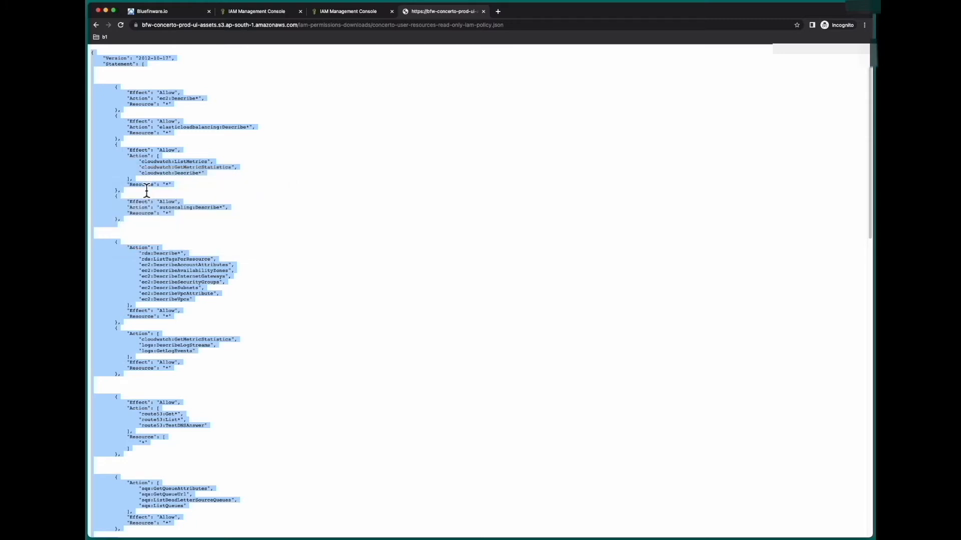
pyautogui.click(346, 170)
pyautogui.click(338, 13)
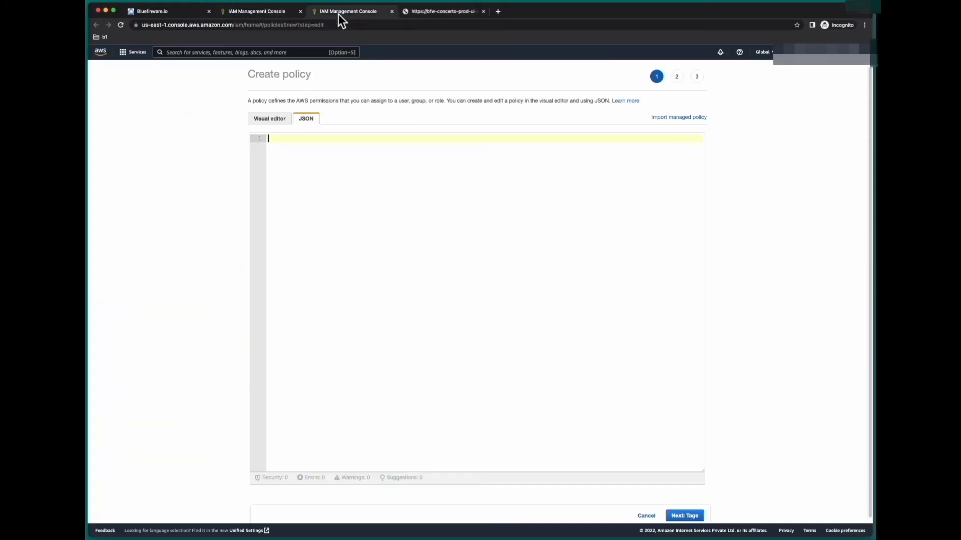
pyautogui.rightClick(350, 182)
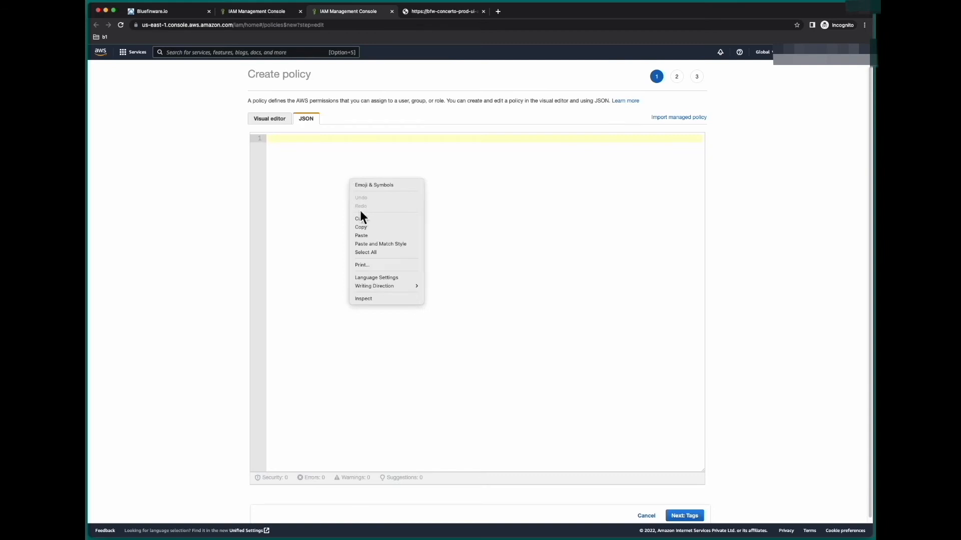
pyautogui.click(364, 236)
# Scroll through the pasted 215-line policy to check it to the end
pyautogui.scroll(20, 364, 241)
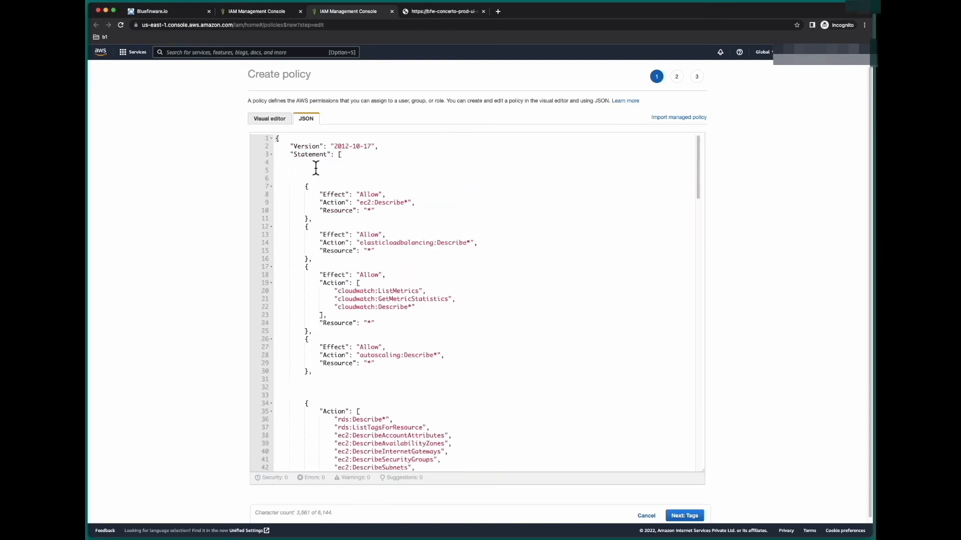
pyautogui.click(304, 151)
pyautogui.scroll(-5, 457, 228)
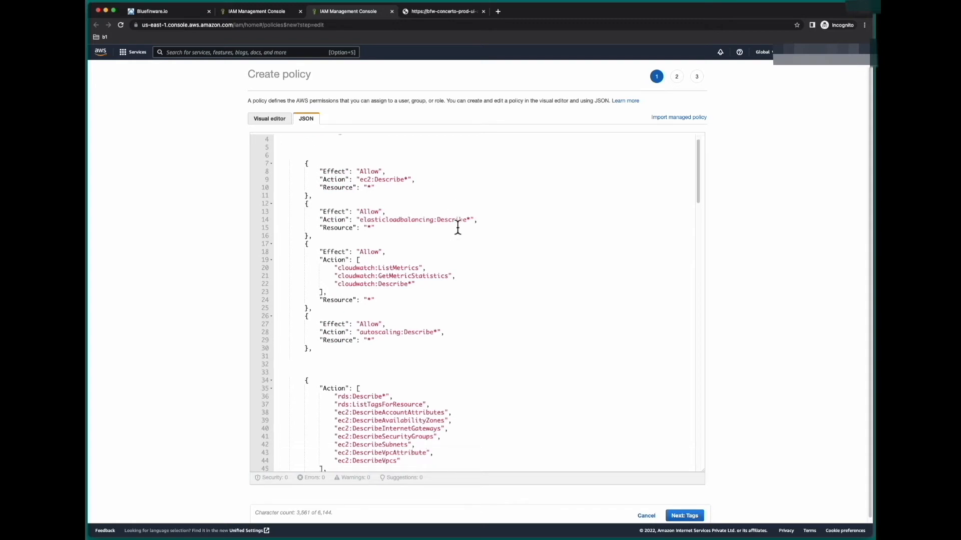
pyautogui.scroll(-8, 457, 227)
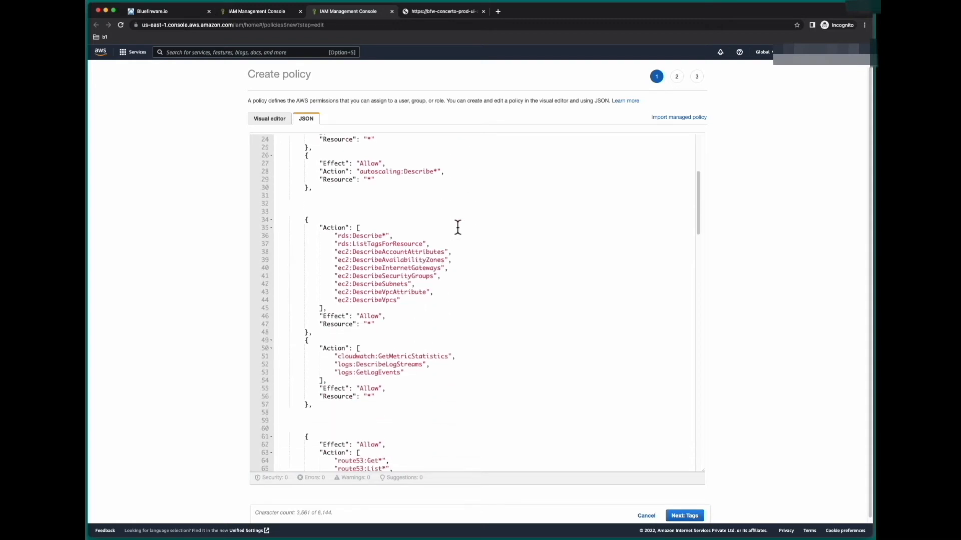
pyautogui.scroll(-8, 457, 228)
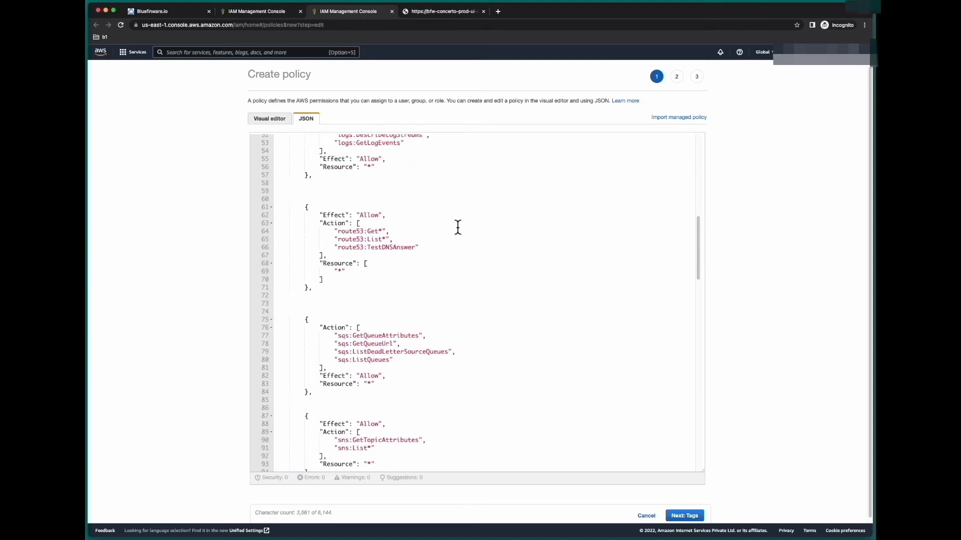
pyautogui.scroll(-15, 458, 228)
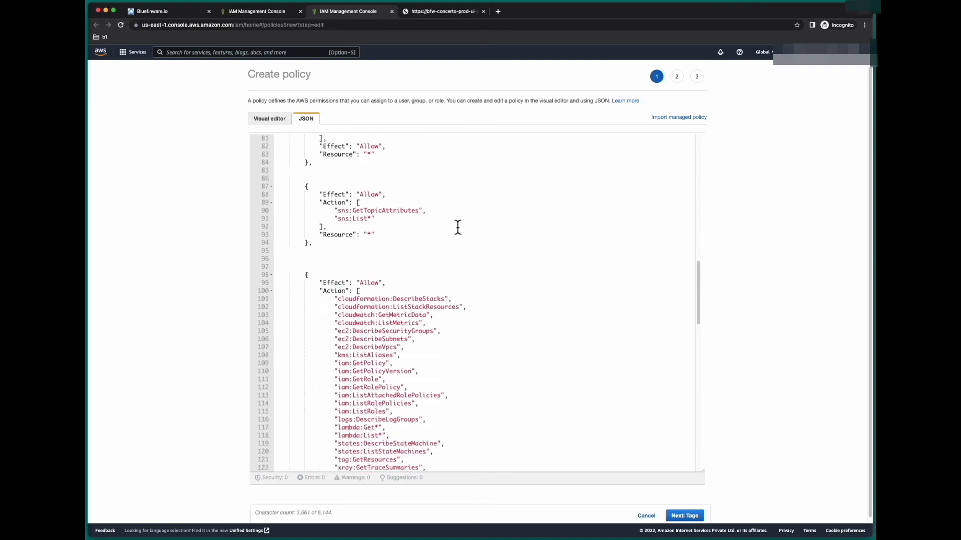
pyautogui.scroll(-15, 605, 362)
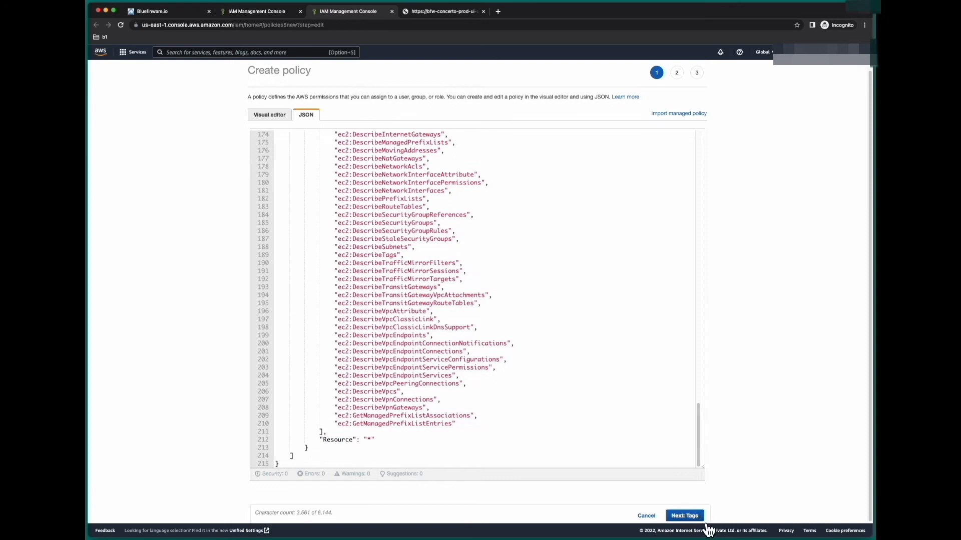
pyautogui.click(702, 519)
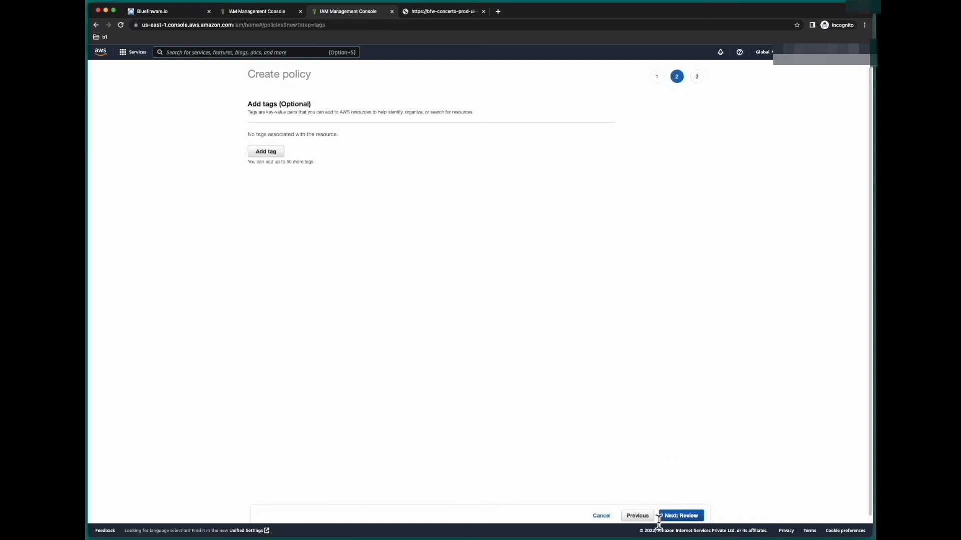
# Advance to the Review step and scroll its summary of 21 allowed services
pyautogui.click(702, 520)
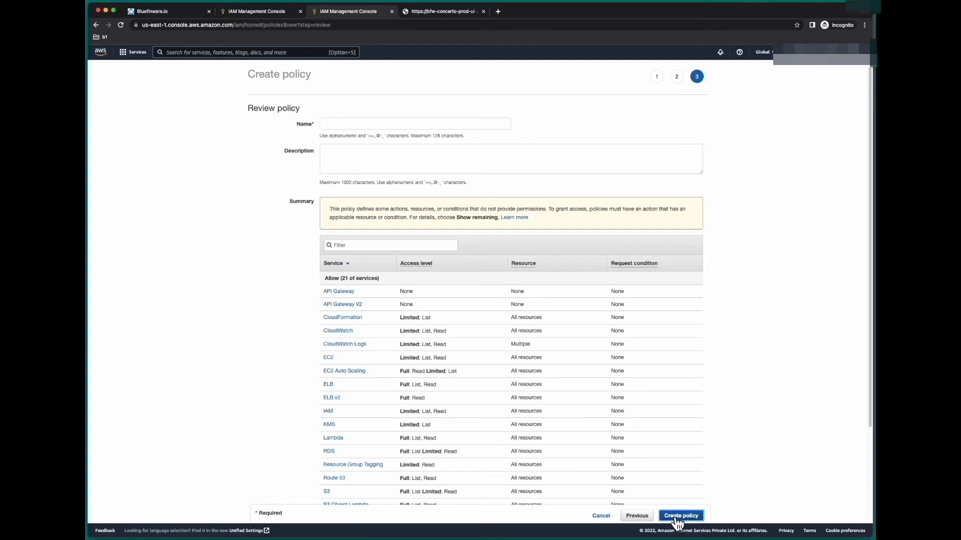
pyautogui.scroll(-1, 260, 328)
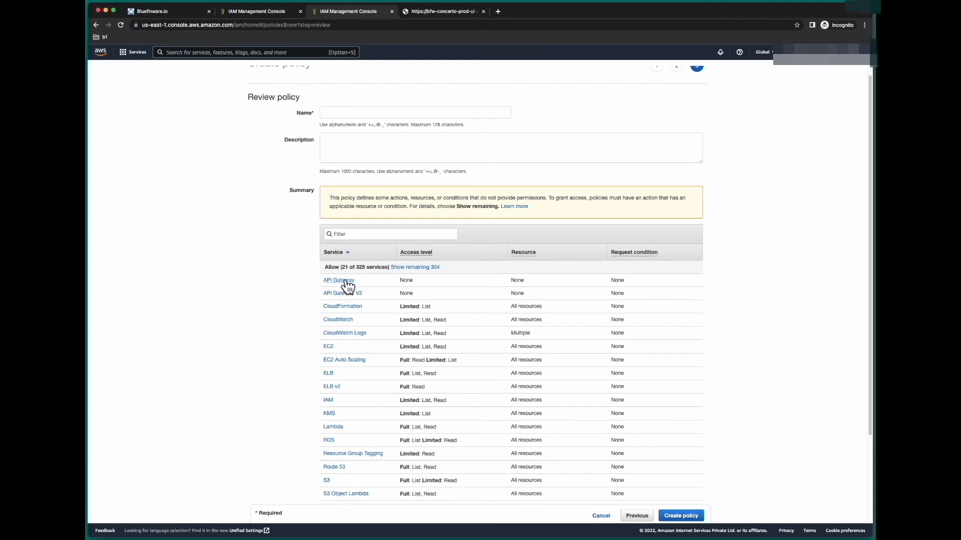
pyautogui.scroll(-3, 187, 365)
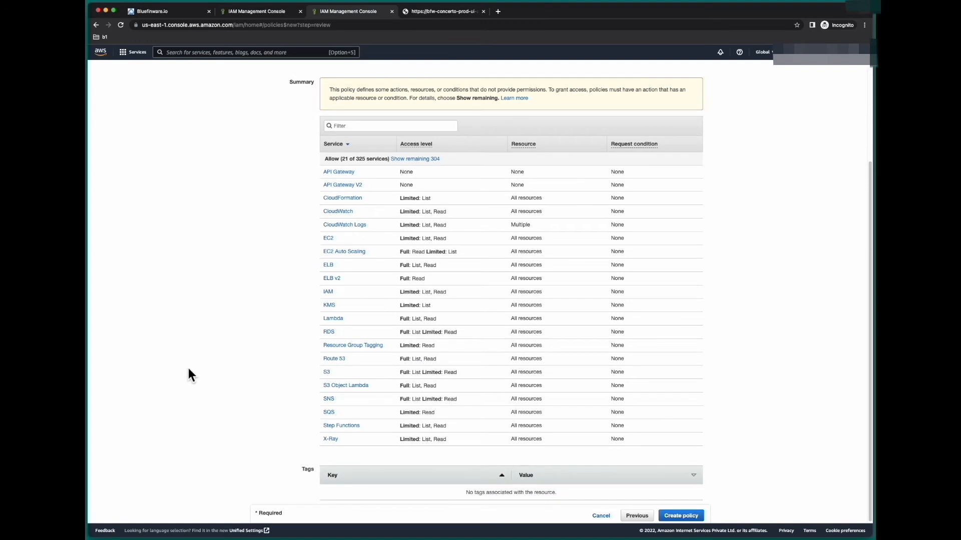
pyautogui.scroll(3, 188, 369)
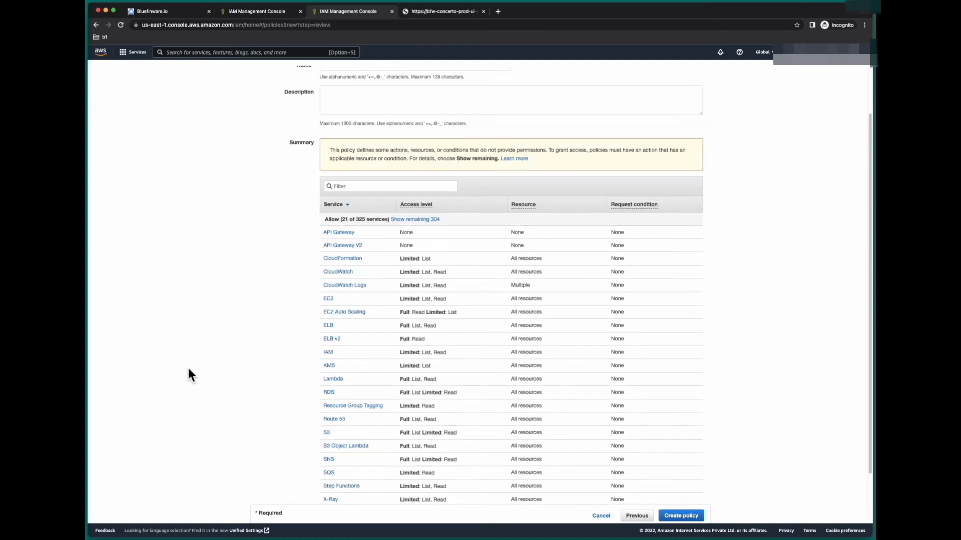
# Give the policy the name and description concerto-user-03-read-only-policy, then create it
pyautogui.click(370, 128)
pyautogui.write('concerto-user-03-read-only-pol')
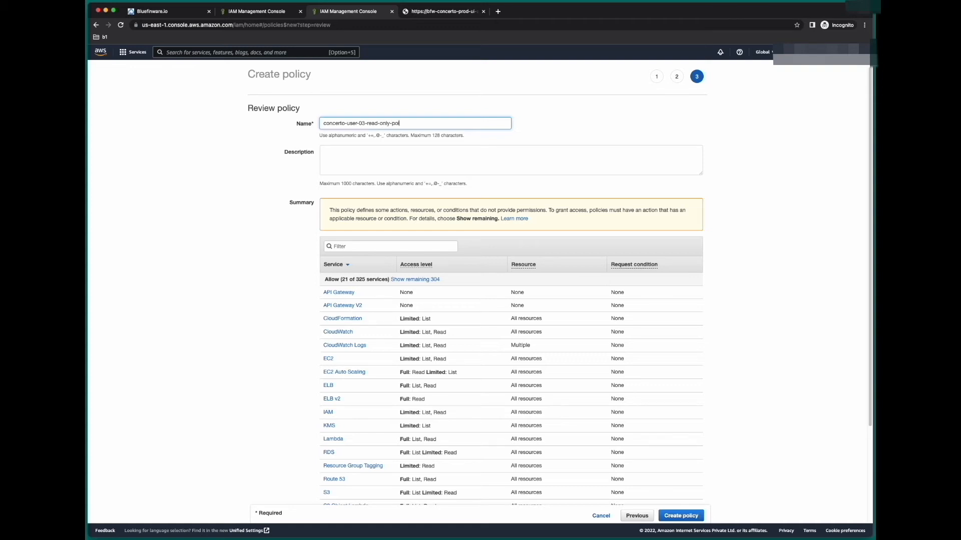
pyautogui.press('super+a')
pyautogui.press('BackSpace')
pyautogui.press('super+v')
pyautogui.click(370, 158)
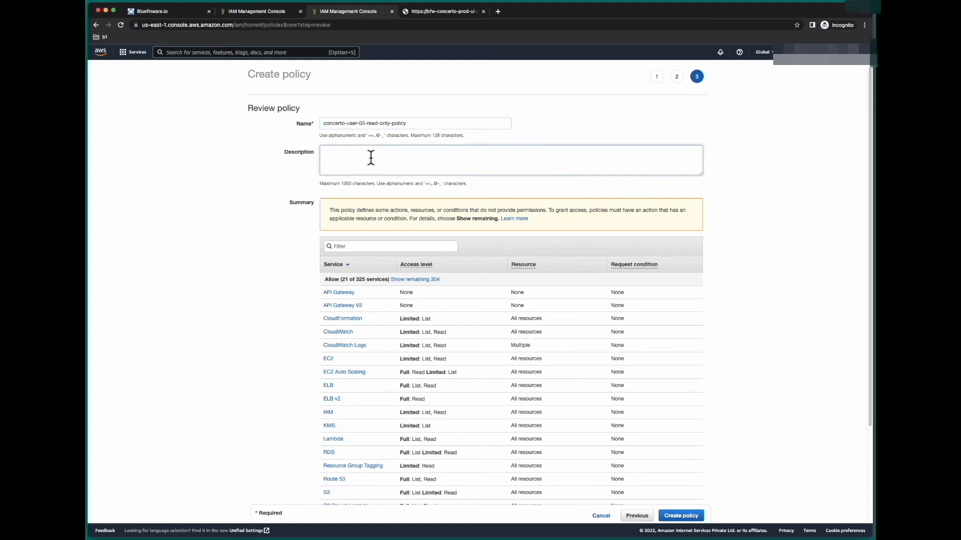
pyautogui.press('super+v')
pyautogui.click(218, 251)
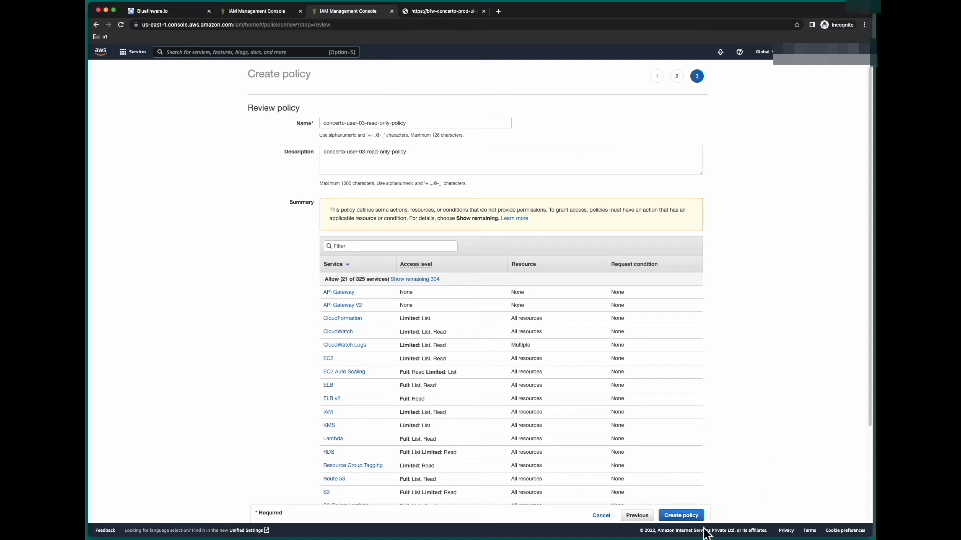
pyautogui.click(693, 518)
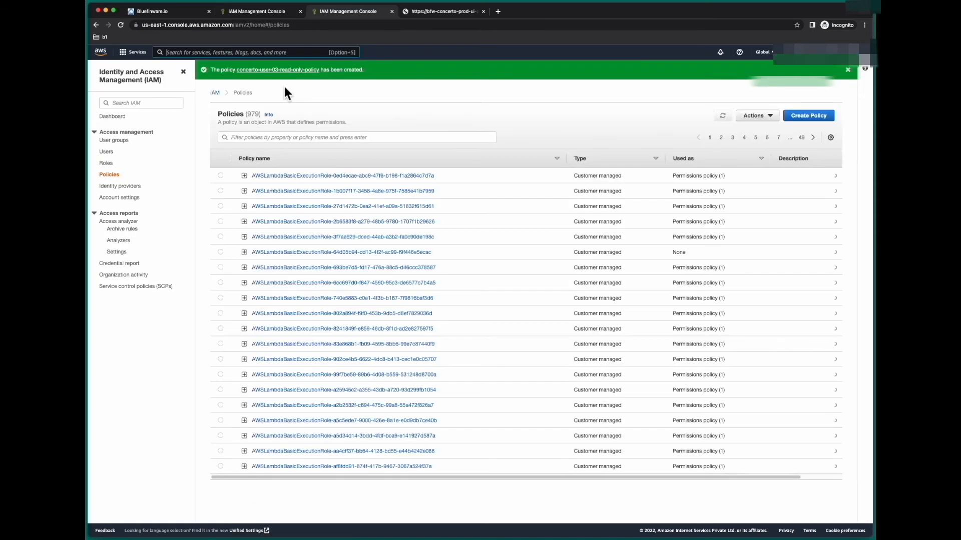
# Refresh the permissions policy list so the count updates to 784 policies
pyautogui.click(256, 13)
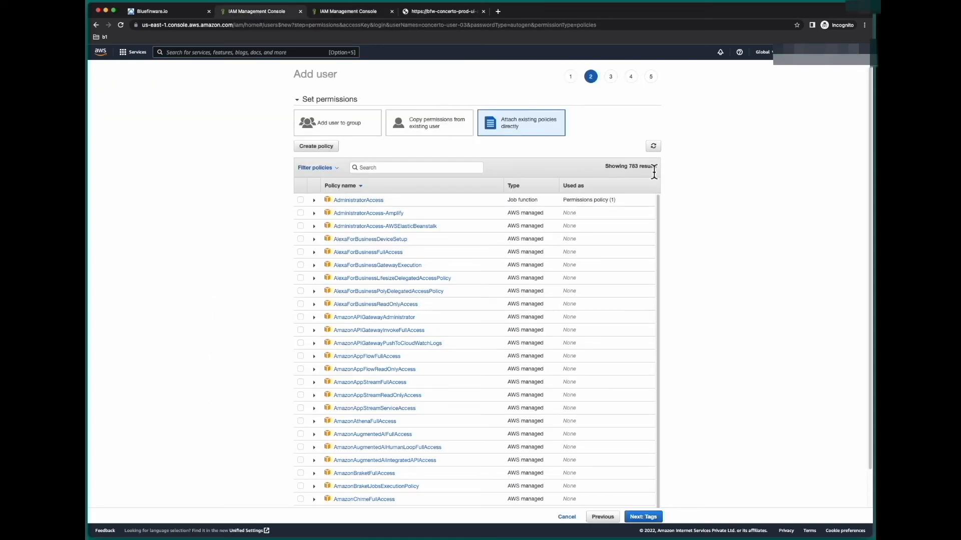
pyautogui.doubleClick(633, 168)
pyautogui.click(689, 161)
pyautogui.click(653, 145)
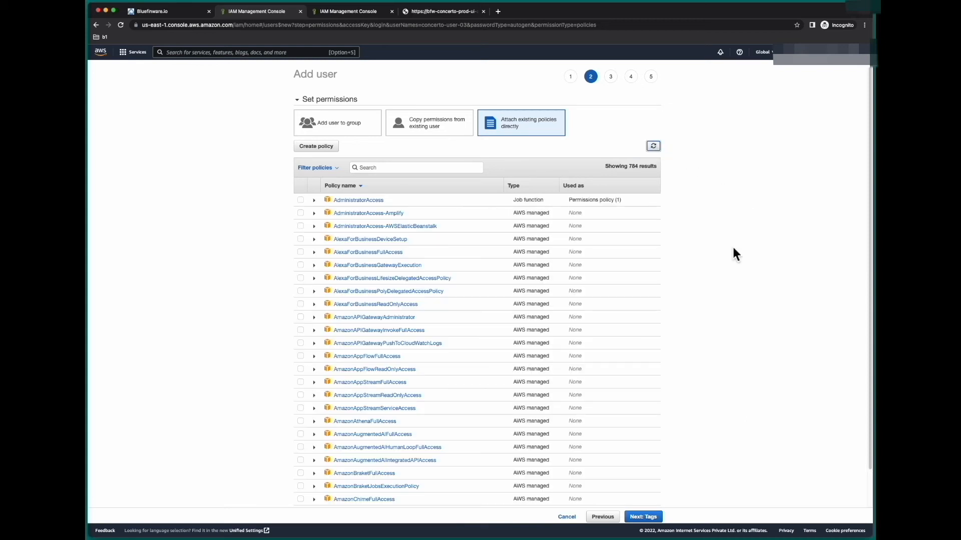
pyautogui.doubleClick(633, 167)
# Filter policies by 'co', tick concerto-user-03-read-only-policy, and continue to Tags
pyautogui.click(410, 167)
pyautogui.write('concerto')
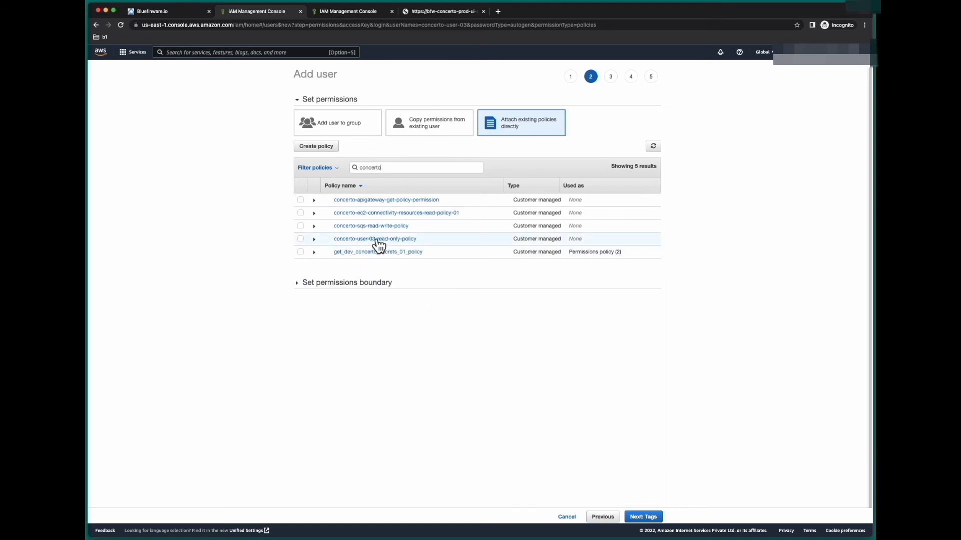
pyautogui.moveTo(420, 239); pyautogui.dragTo(334, 244)
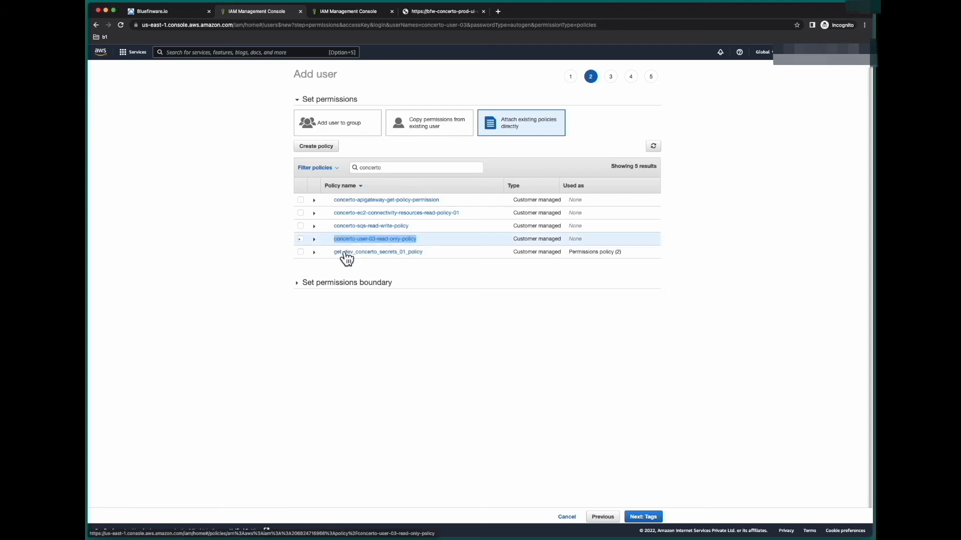
pyautogui.click(413, 341)
pyautogui.click(309, 245)
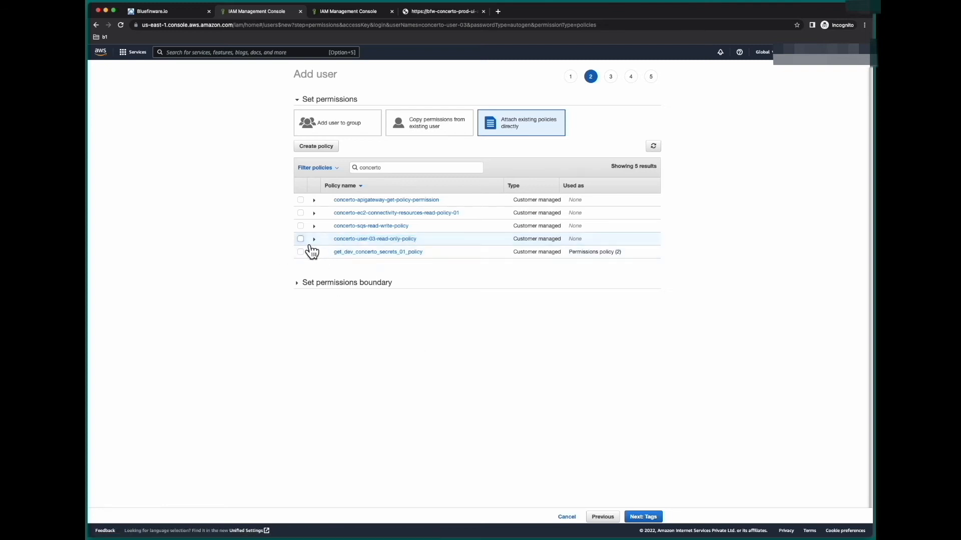
pyautogui.click(309, 244)
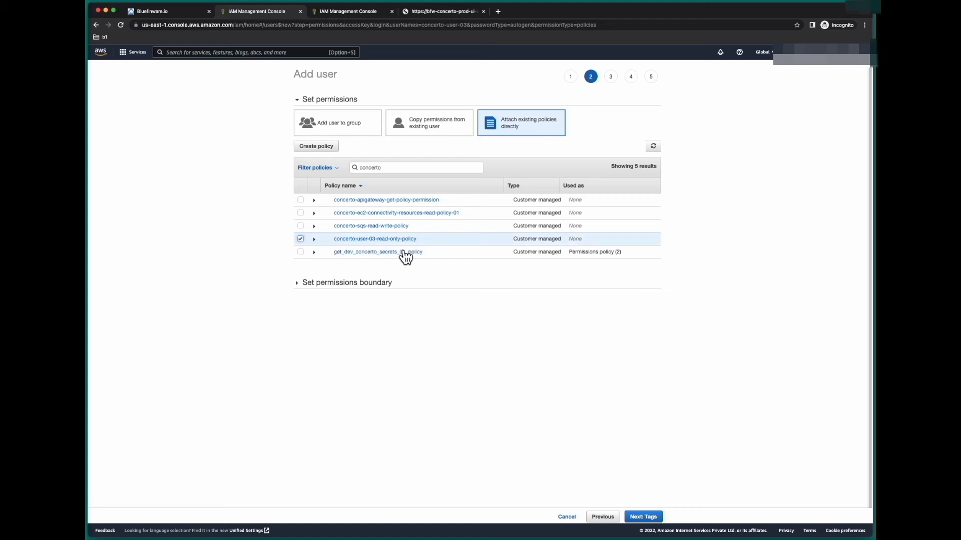
pyautogui.click(648, 519)
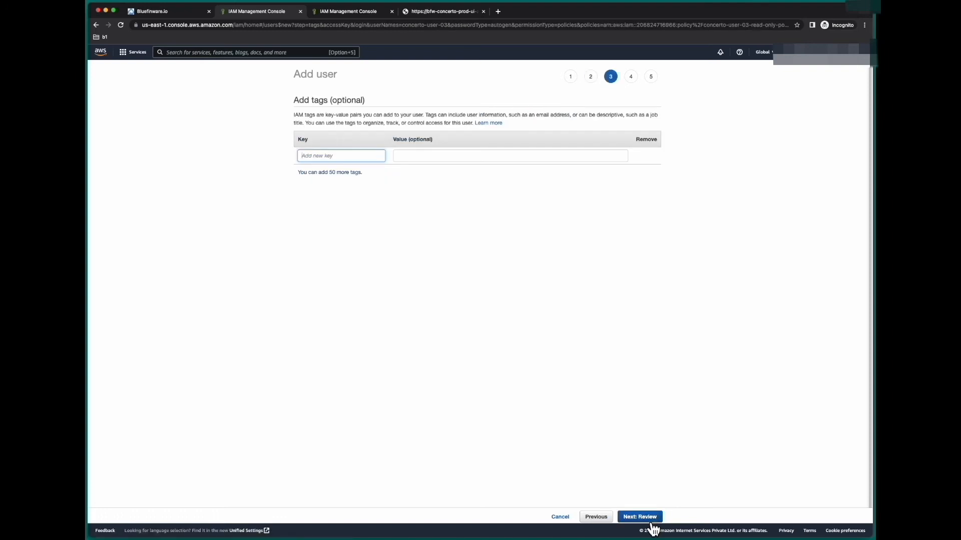
# Skip tags, create concerto-user-03, and reveal its access key ID and secret access key
pyautogui.click(646, 517)
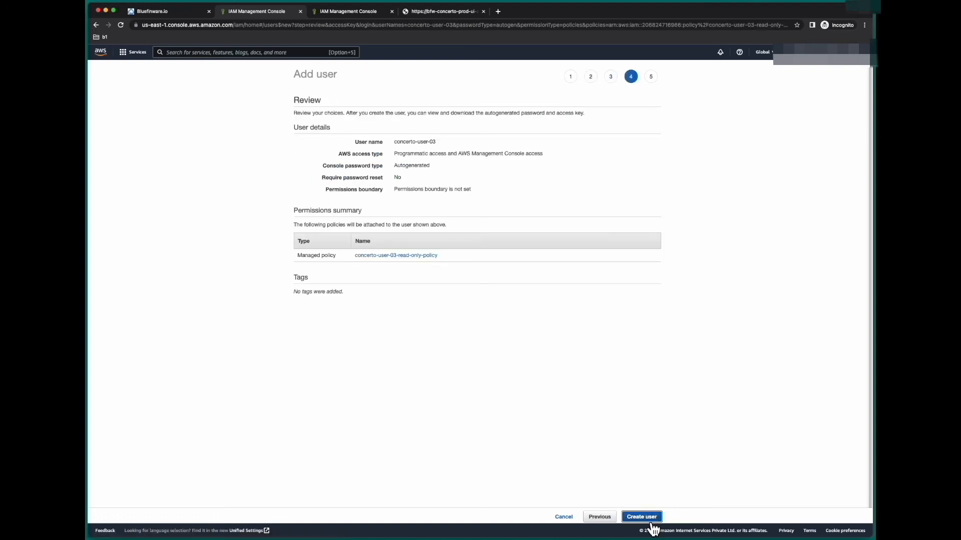
pyautogui.click(648, 520)
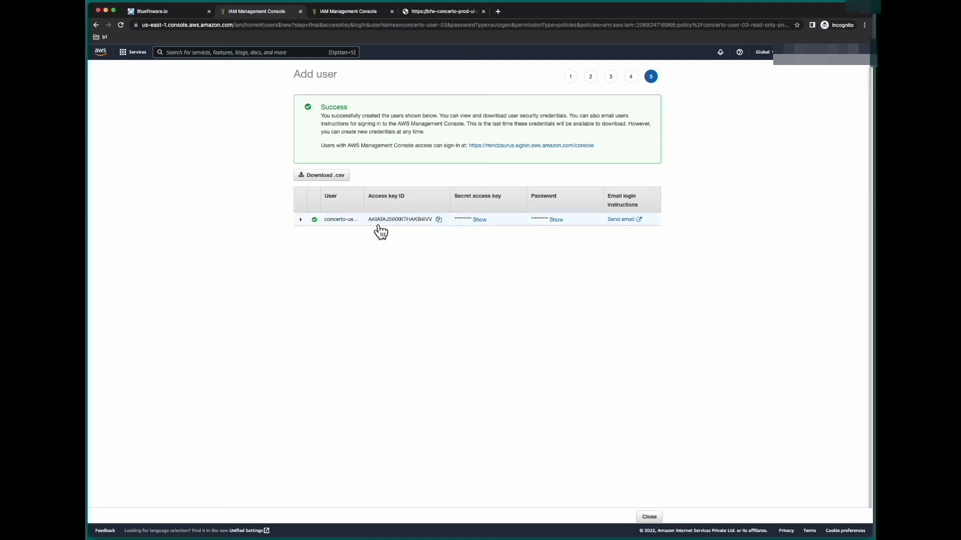
pyautogui.moveTo(371, 225); pyautogui.dragTo(440, 226)
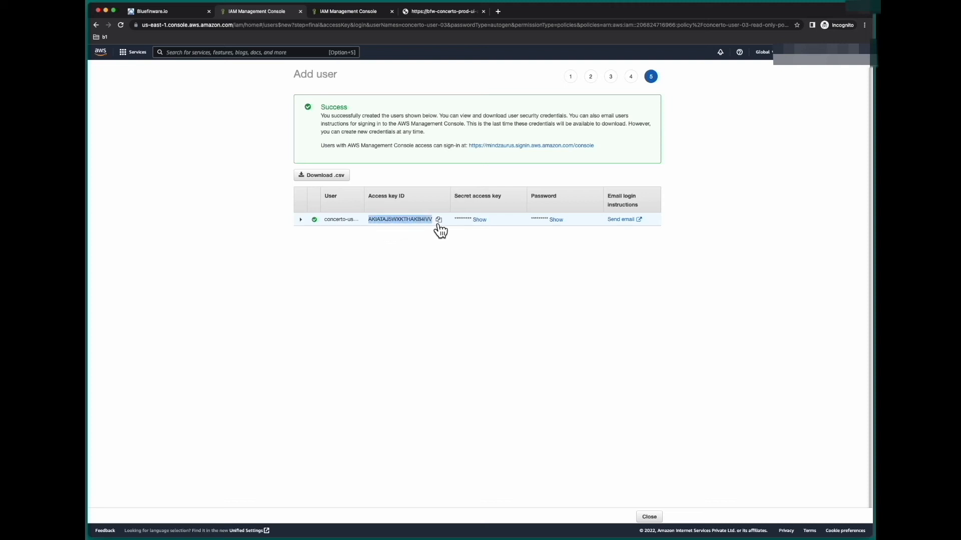
pyautogui.click(426, 259)
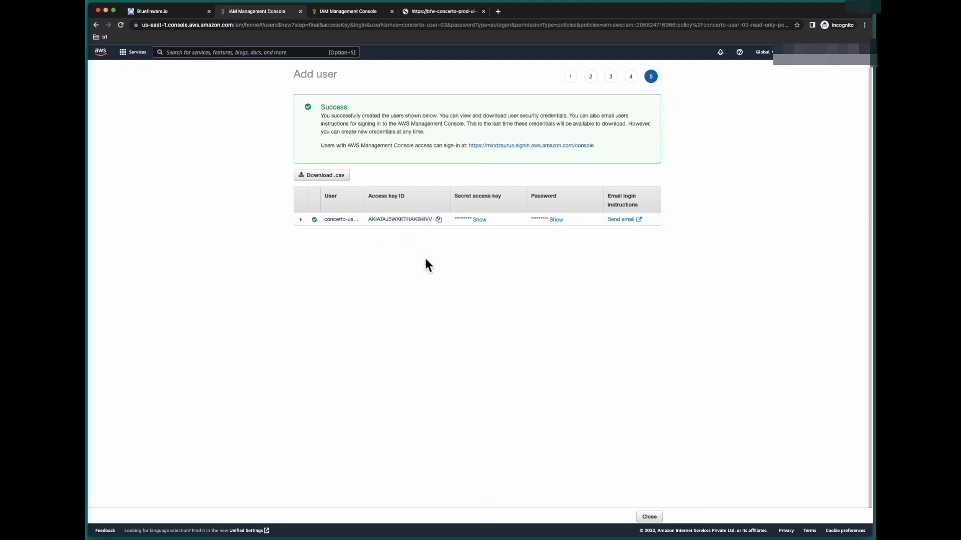
pyautogui.click(482, 221)
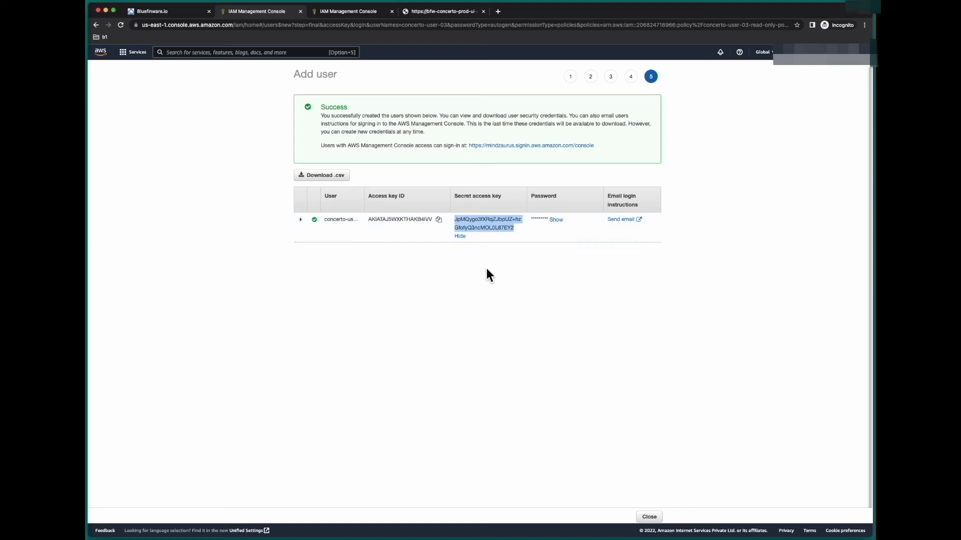
pyautogui.click(517, 296)
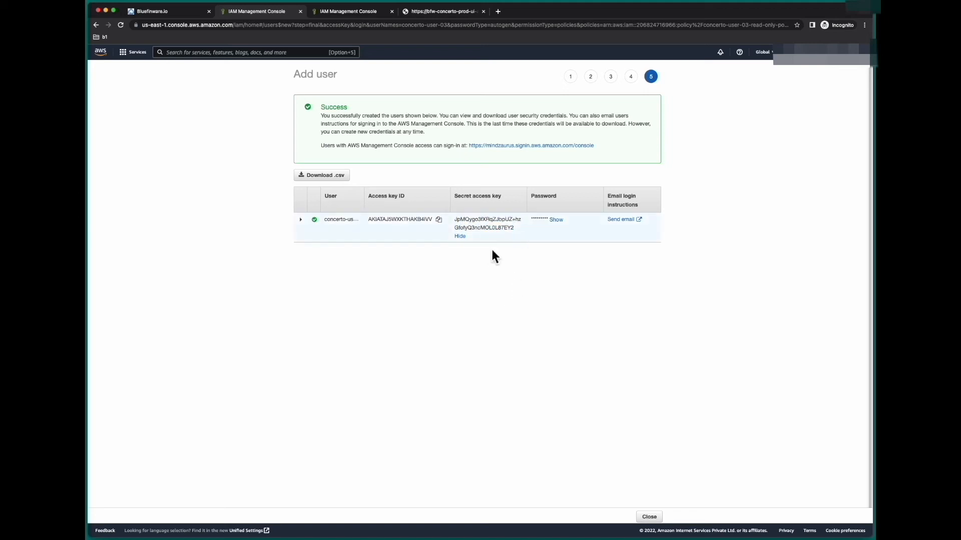
# Download new_user_credentials.csv, open it with Kate, and enlarge the editor text
pyautogui.click(346, 183)
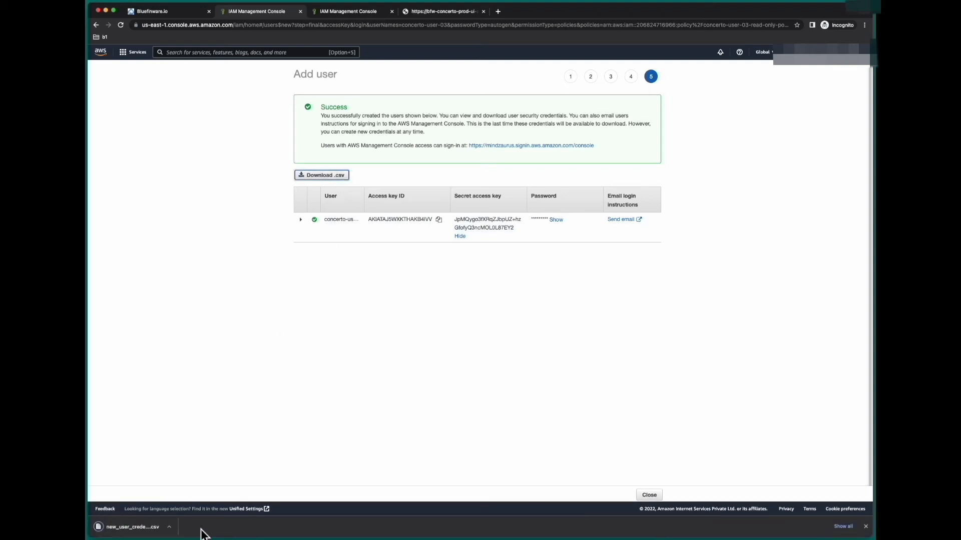
pyautogui.rightClick(706, 335)
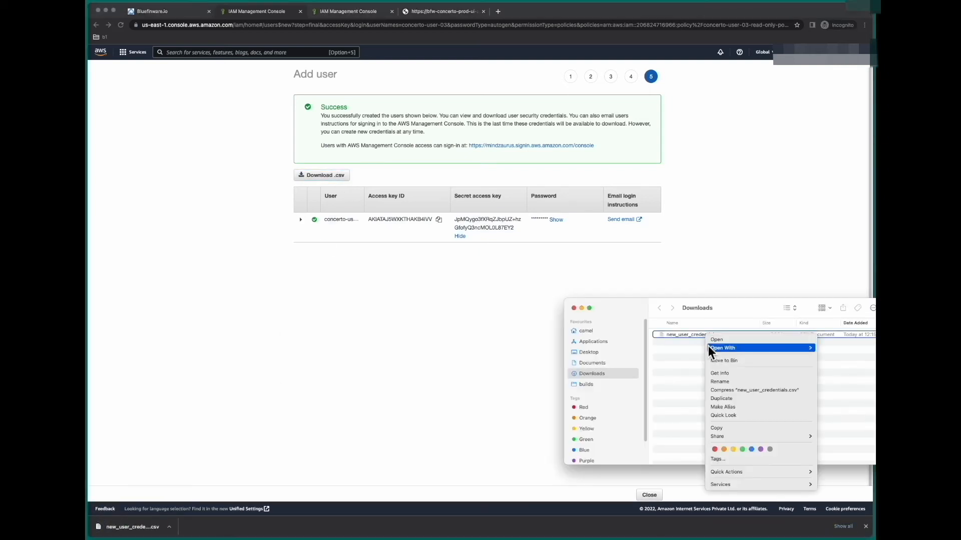
pyautogui.moveTo(708, 346)
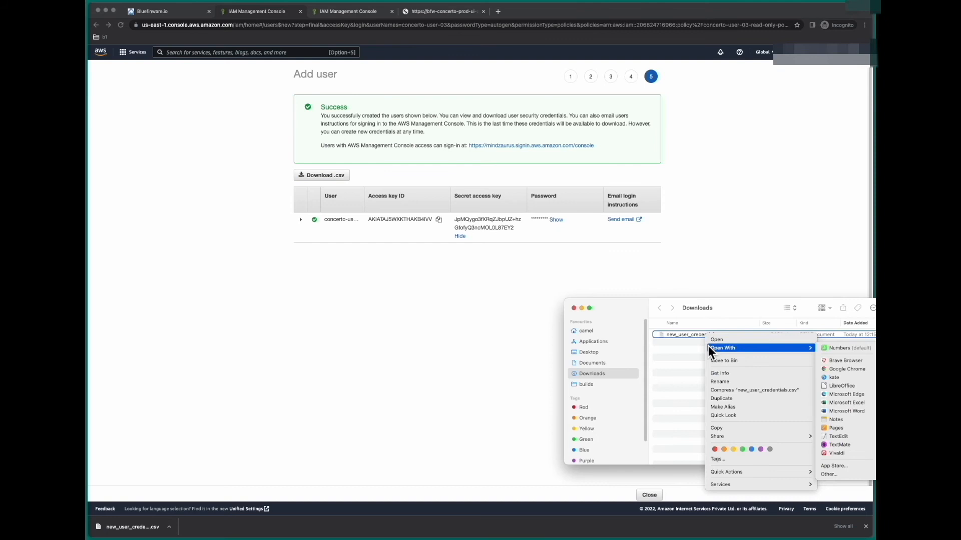
pyautogui.click(844, 379)
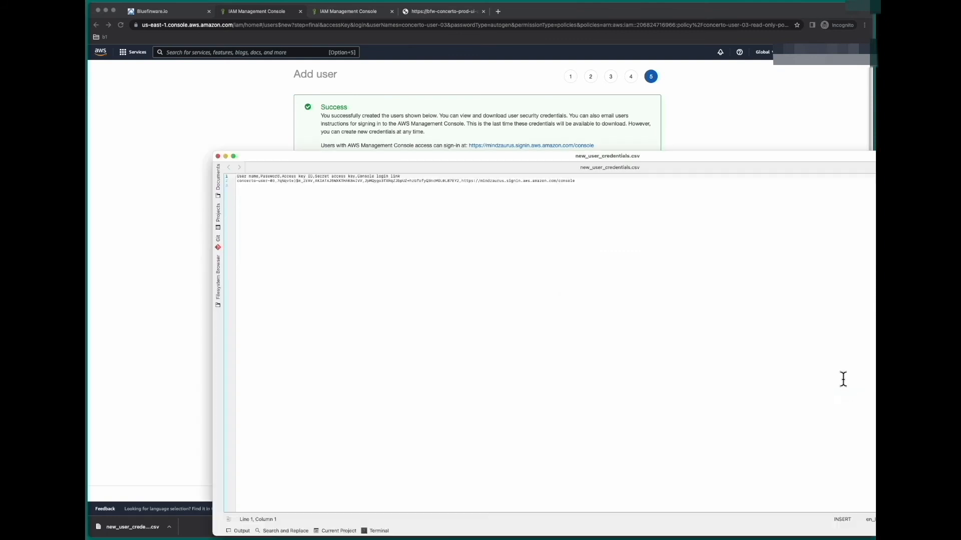
pyautogui.click(611, 357)
pyautogui.press('super+plus')
pyautogui.press('super+plus')
pyautogui.press('super+plus')
pyautogui.press('super+plus')
pyautogui.press('super+plus')
pyautogui.press('super+plus')
pyautogui.press('super+plus')
pyautogui.press('super+plus')
pyautogui.press('super+plus')
pyautogui.press('super+plus')
pyautogui.press('super+plus')
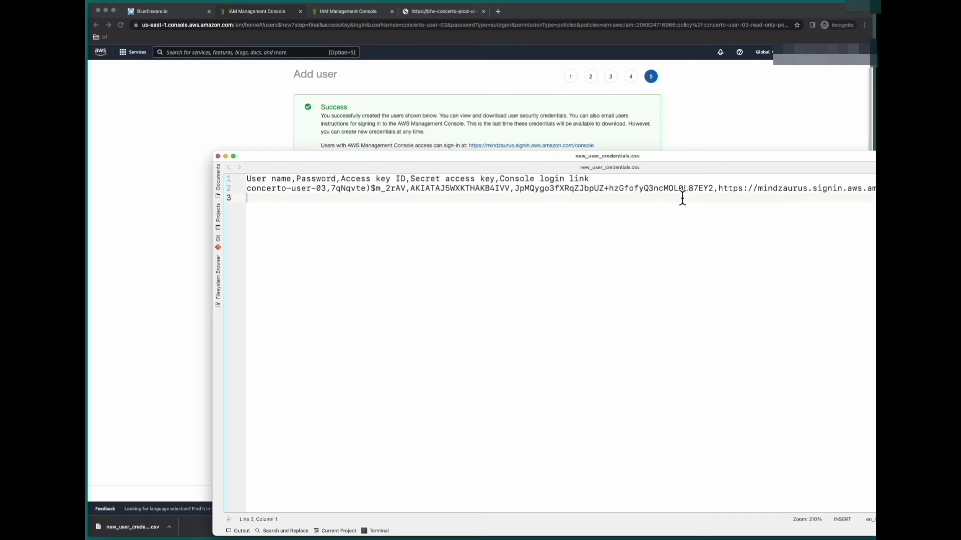
pyautogui.moveTo(341, 179); pyautogui.dragTo(496, 182)
# Add an 'Access key ID' label line below the data holding the copied access key value
pyautogui.click(457, 235)
pyautogui.click(406, 180)
pyautogui.moveTo(405, 180); pyautogui.dragTo(341, 181)
pyautogui.press('super+c')
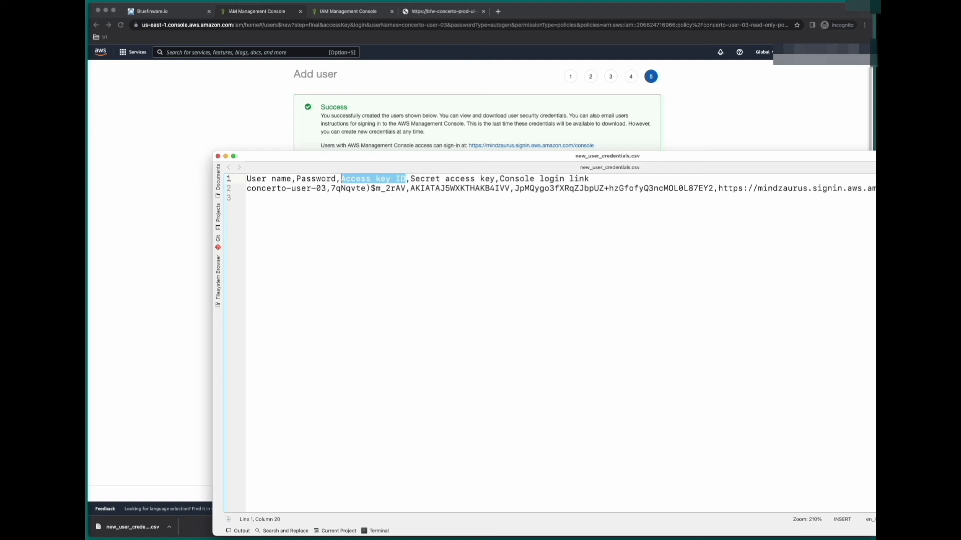
pyautogui.click(407, 306)
pyautogui.press('Return')
pyautogui.press('super+v')
pyautogui.press('Return')
pyautogui.press('Left')
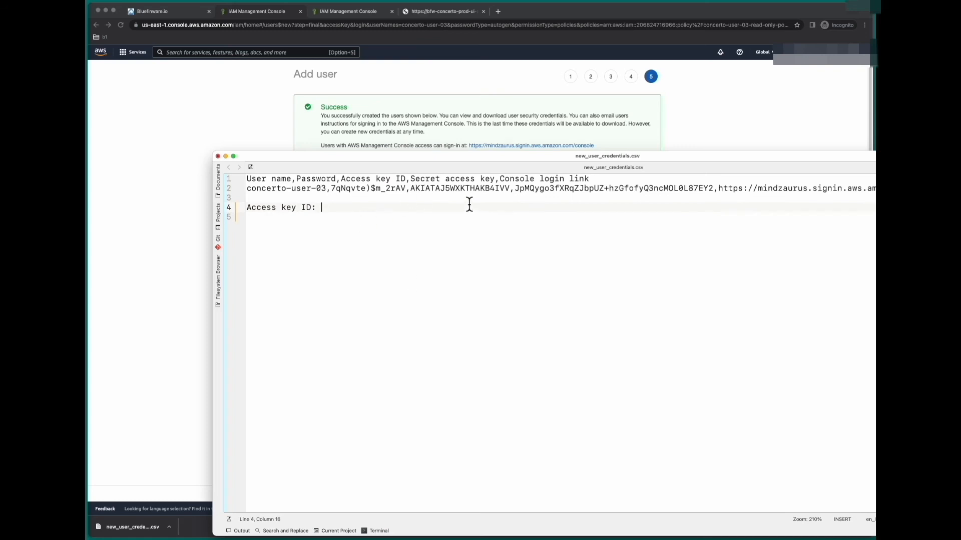
pyautogui.doubleClick(454, 190)
pyautogui.press('super+c')
pyautogui.click(409, 210)
pyautogui.press('super+v')
# Add a 'Secret access key:' line holding the copied secret key value
pyautogui.moveTo(410, 179); pyautogui.dragTo(497, 183)
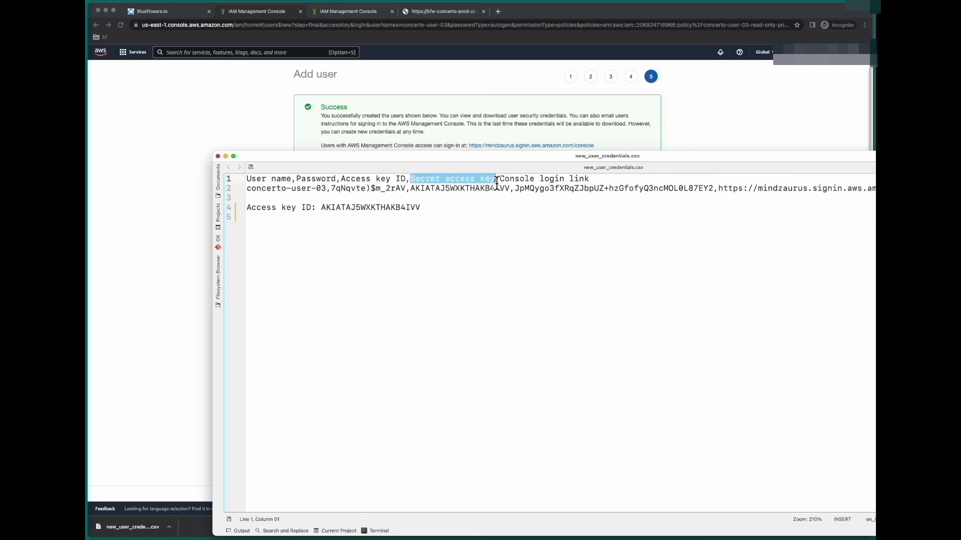
pyautogui.click(492, 229)
pyautogui.hotkey('ctrl', 'v')
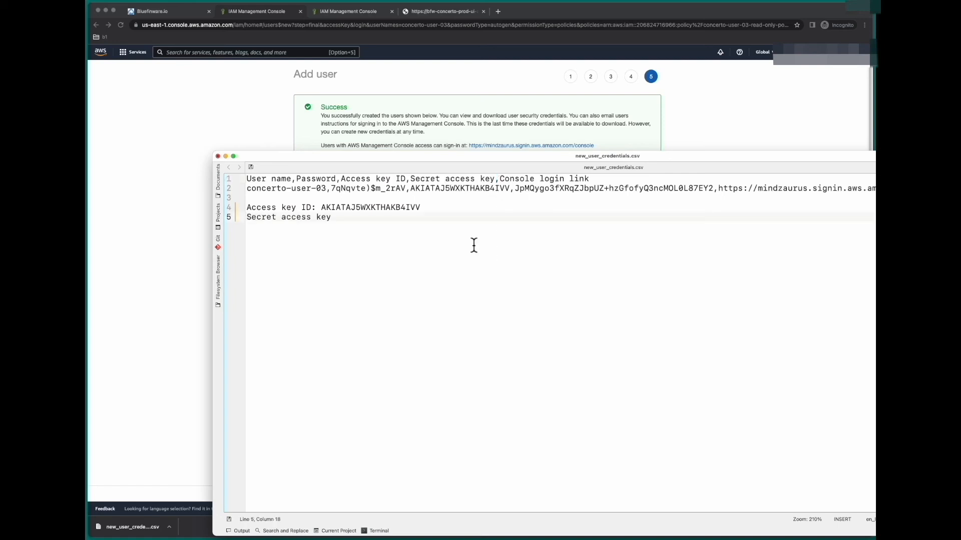
pyautogui.moveTo(516, 189); pyautogui.dragTo(717, 189)
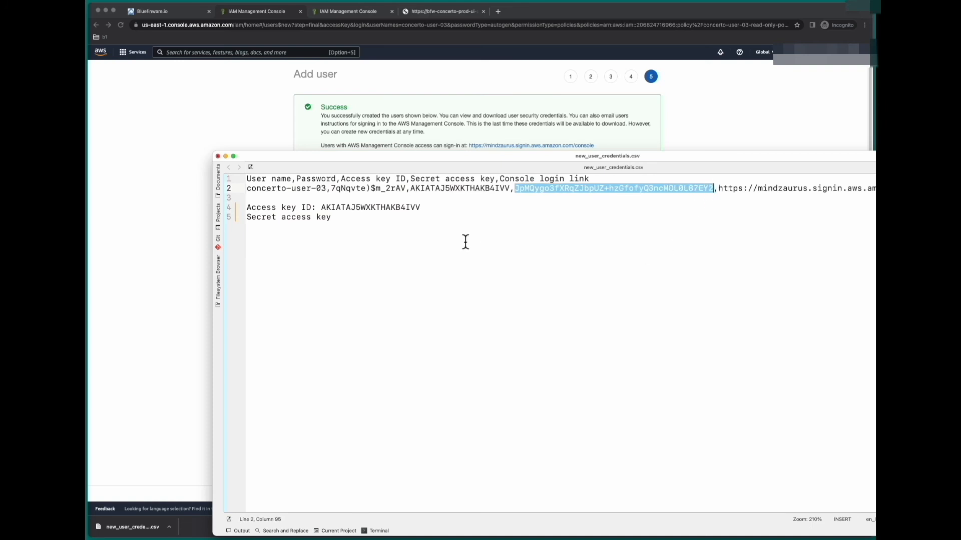
pyautogui.click(467, 225)
pyautogui.write(':')
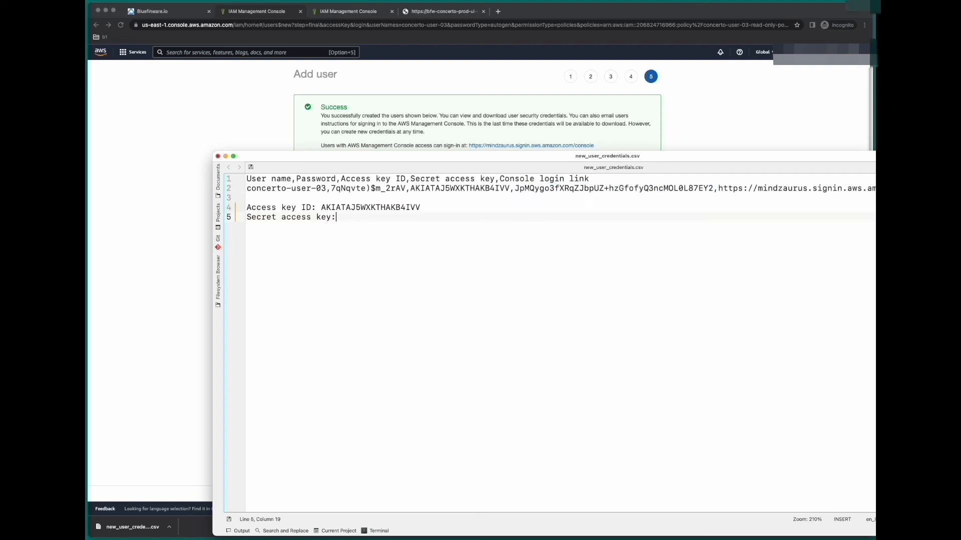
pyautogui.press('super+v')
# Insert blank lines around the labelled key lines to separate them
pyautogui.click(247, 198)
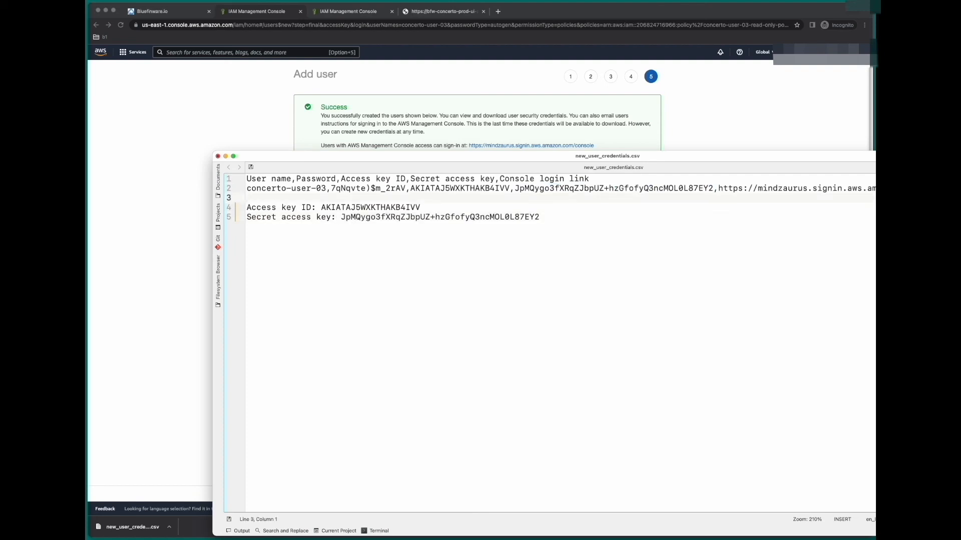
pyautogui.press('Return')
pyautogui.press('Return')
pyautogui.press('Return')
pyautogui.press('Return')
pyautogui.press('Return')
pyautogui.press('Return')
pyautogui.press('Down')
pyautogui.press('Down')
pyautogui.press('Return')
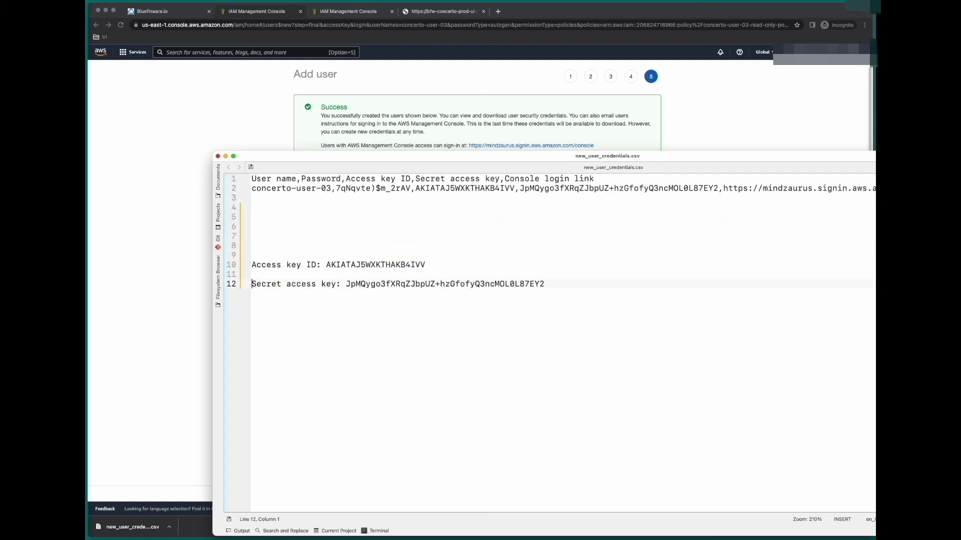
pyautogui.press('Return')
pyautogui.press('Return')
pyautogui.press('Return')
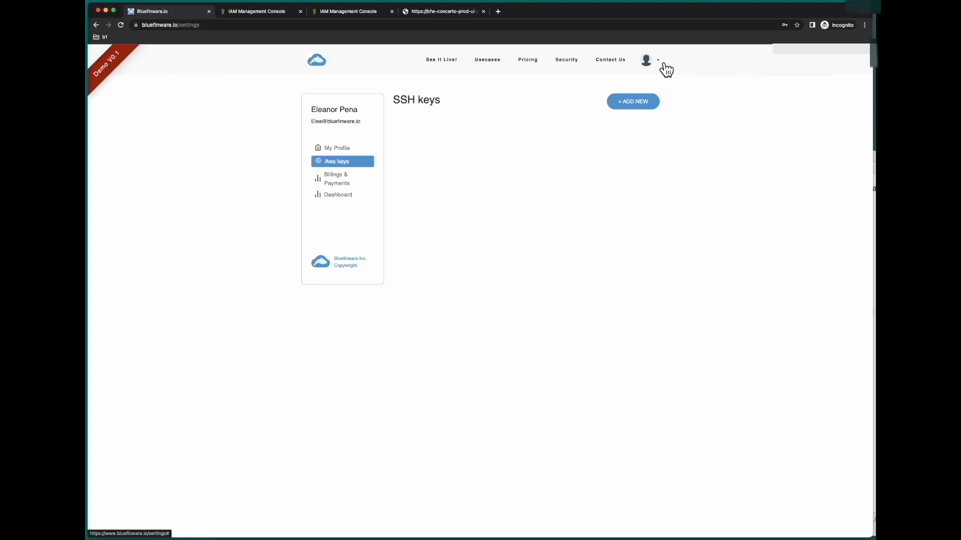
# Start a new AWS key in Bluefinware named devaccount02
pyautogui.click(634, 104)
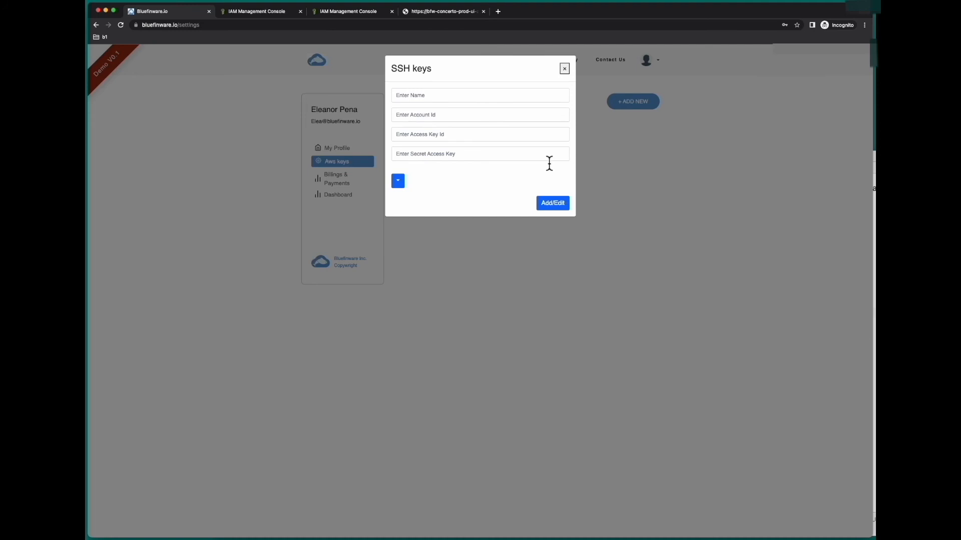
pyautogui.click(495, 94)
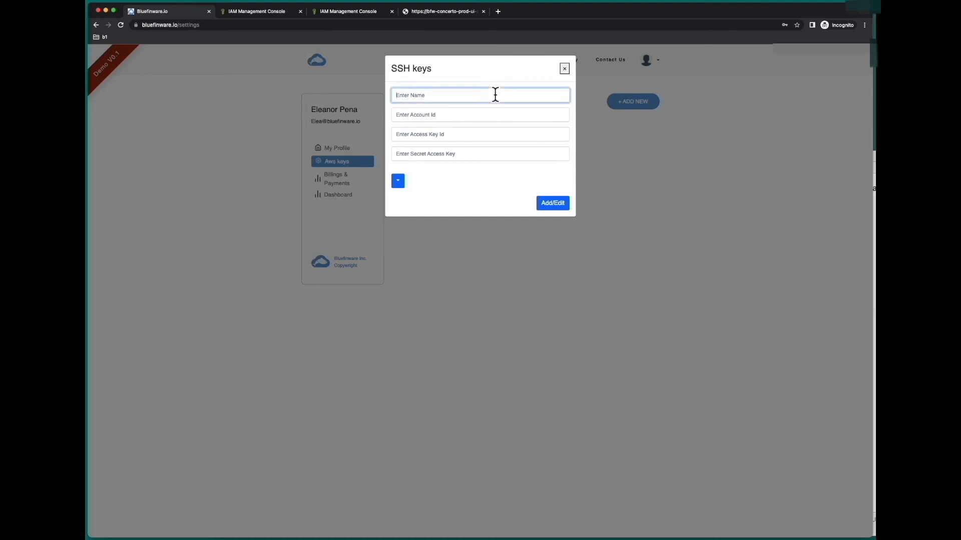
pyautogui.write('devaccount02')
pyautogui.click(243, 11)
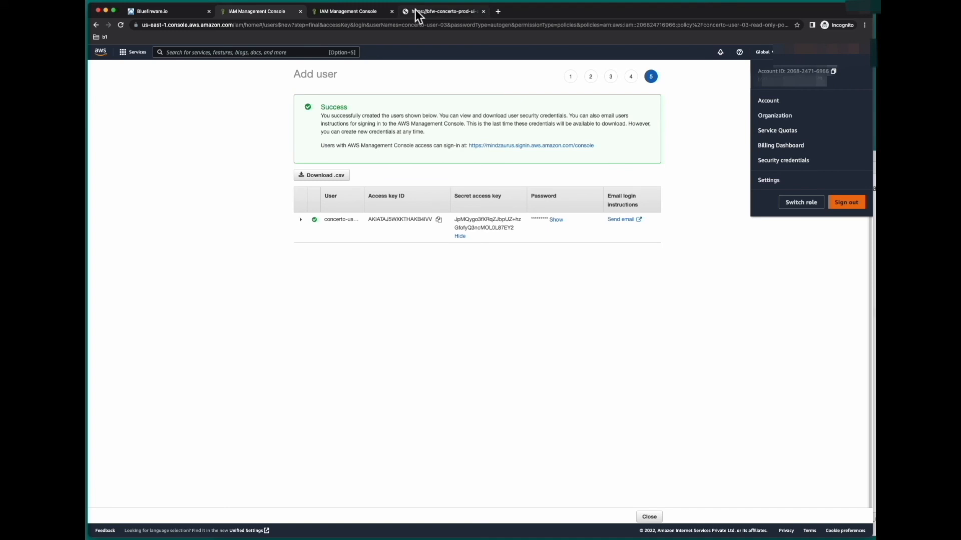
pyautogui.click(348, 17)
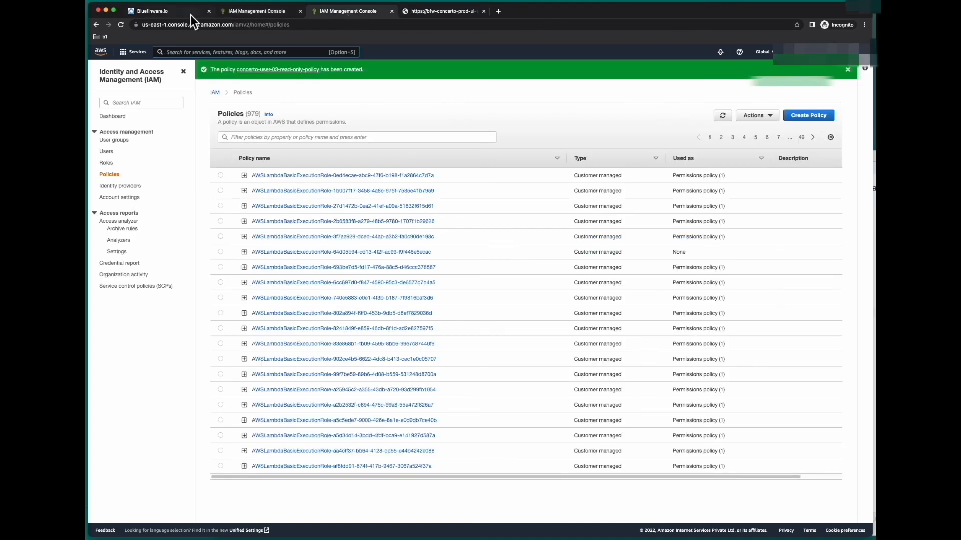
pyautogui.click(163, 11)
# Paste the AWS account ID into the key's Account Id field
pyautogui.click(432, 116)
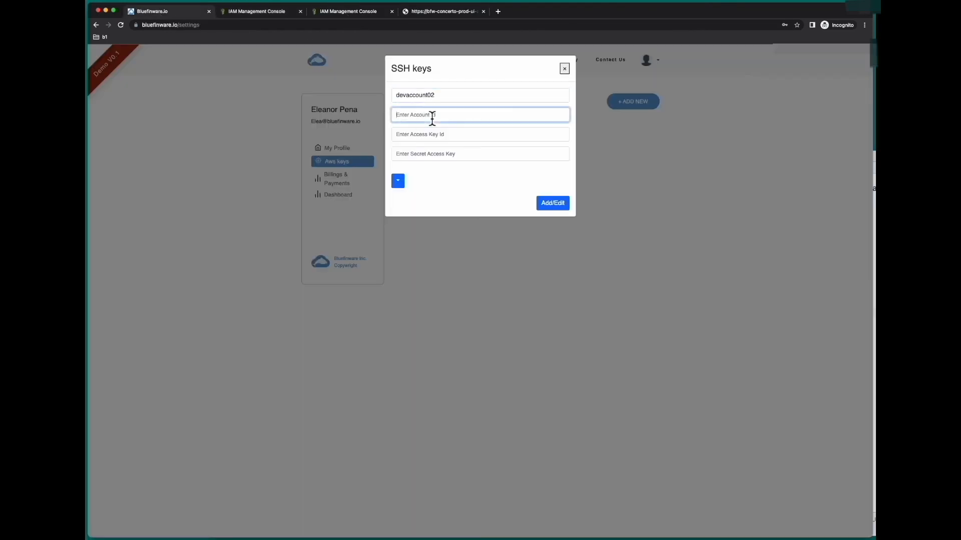
pyautogui.rightClick(431, 115)
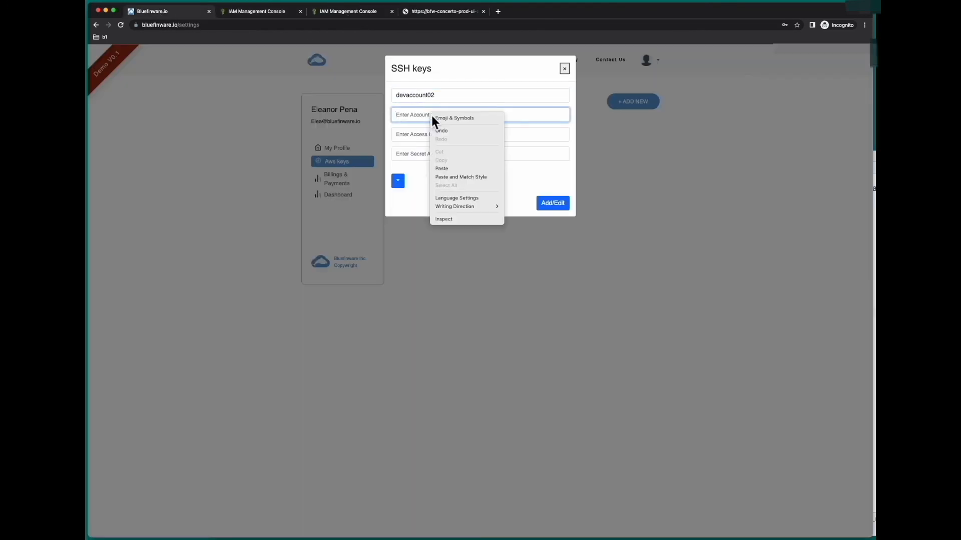
pyautogui.click(444, 170)
pyautogui.click(455, 136)
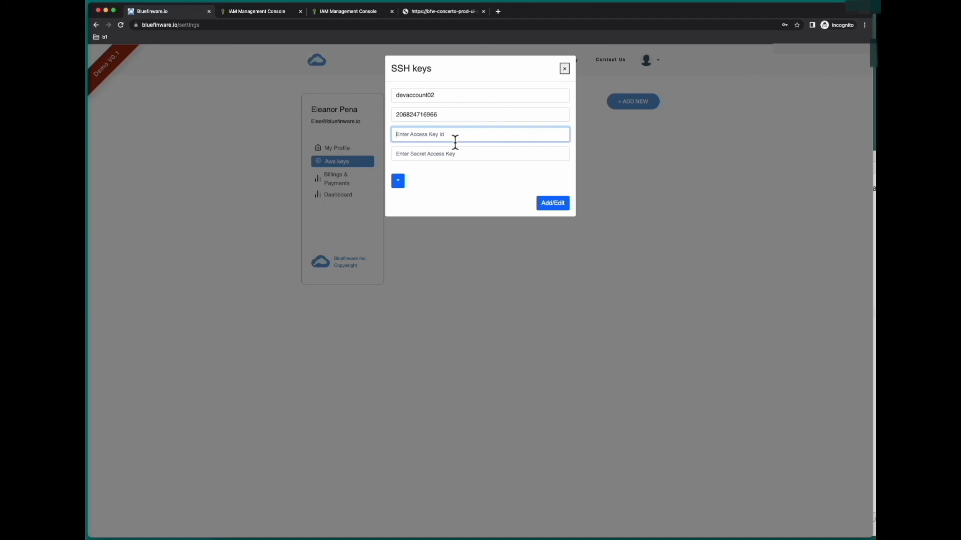
pyautogui.click(875, 300)
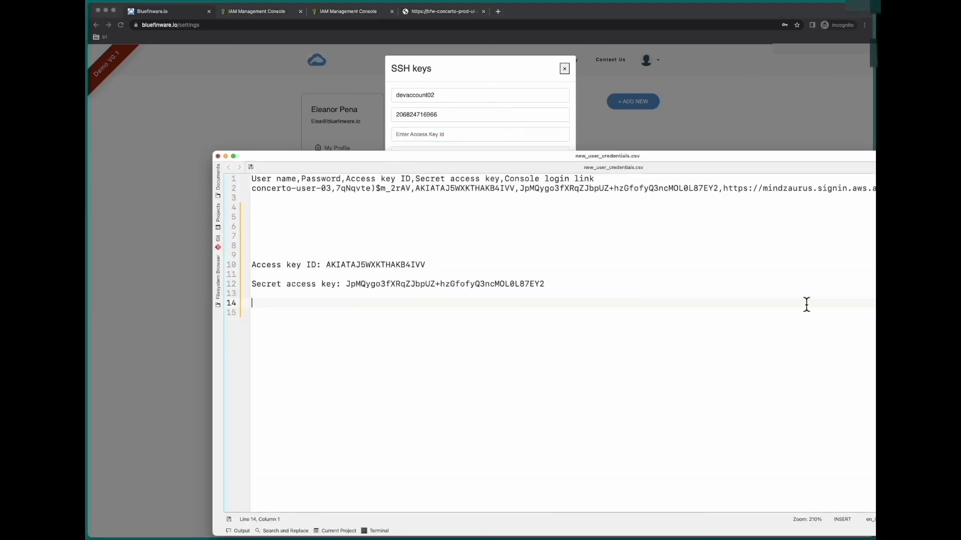
# Copy the access key ID from Kate into the form's Access Key Id field
pyautogui.doubleClick(393, 265)
pyautogui.rightClick(393, 272)
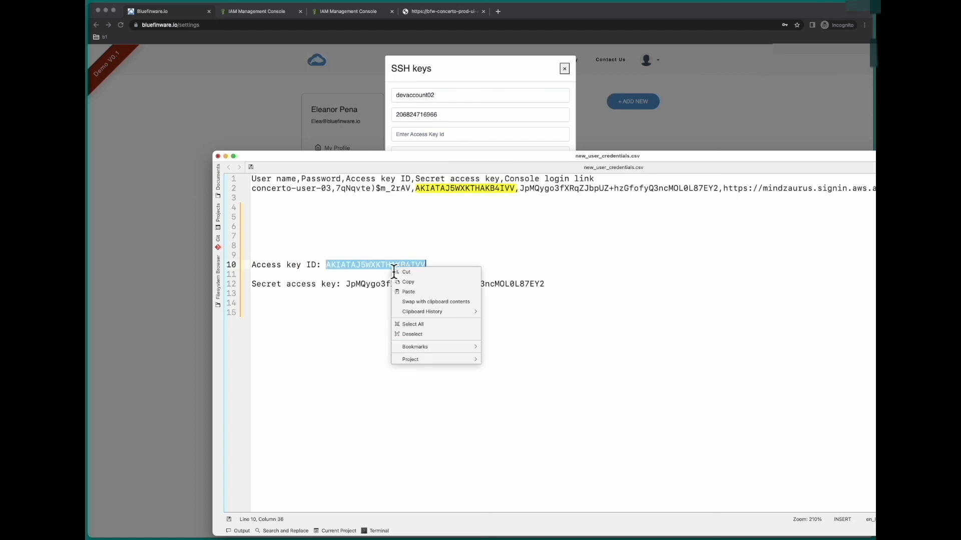
pyautogui.click(405, 282)
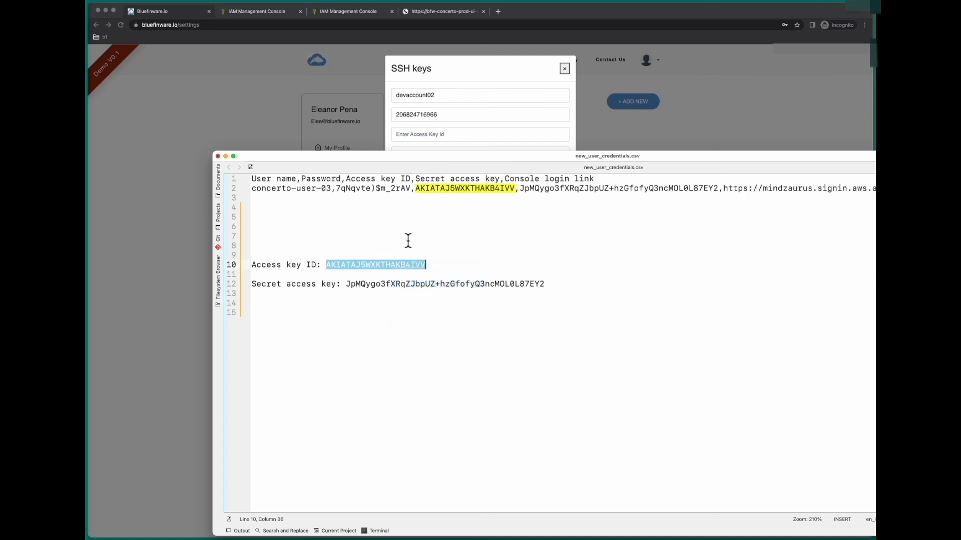
pyautogui.click(415, 139)
pyautogui.rightClick(414, 138)
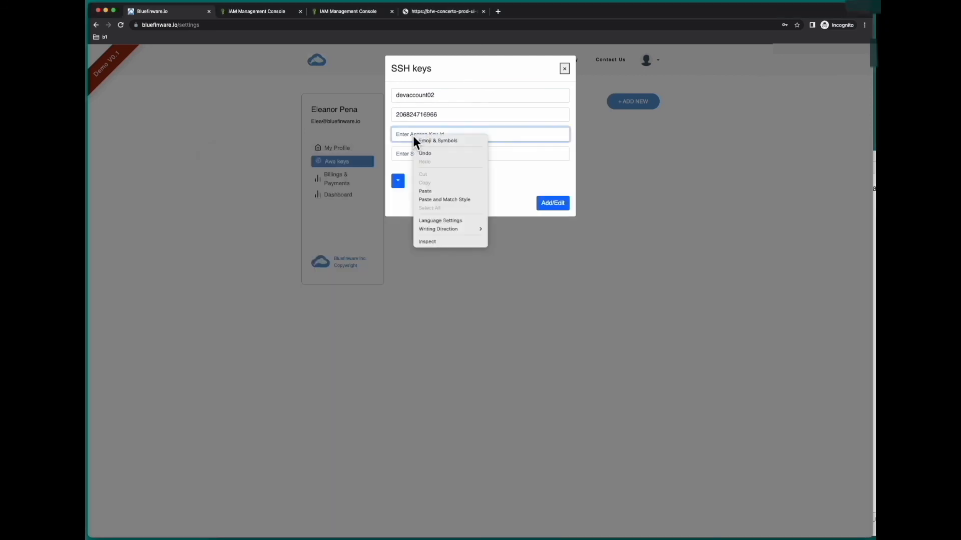
pyautogui.click(423, 192)
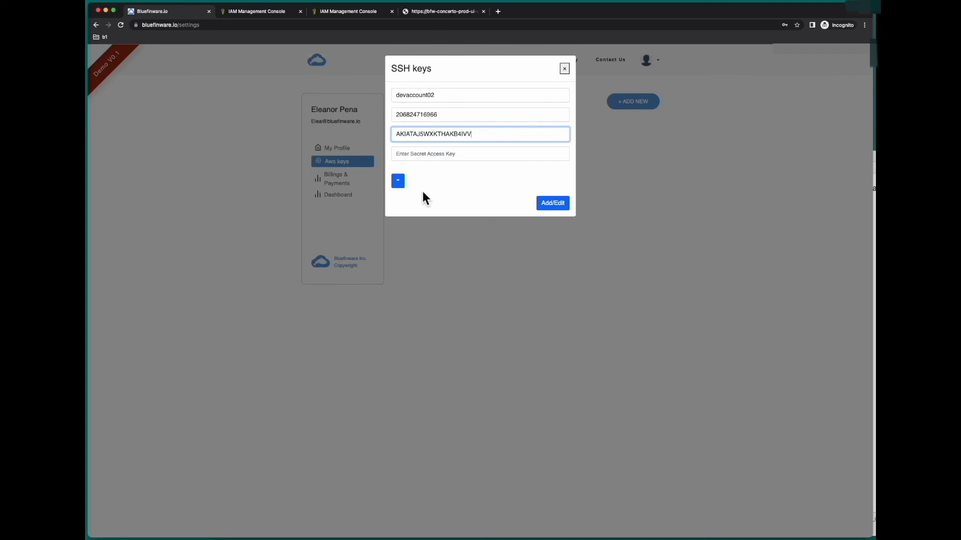
# Copy the secret access key from Kate into the Secret Access Key field
pyautogui.press('super+Tab')
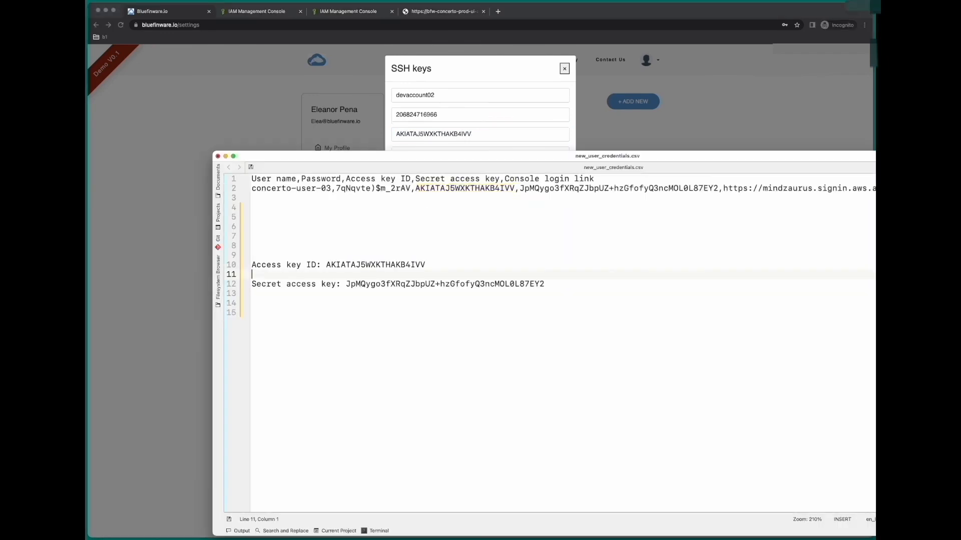
pyautogui.moveTo(546, 285); pyautogui.dragTo(346, 287)
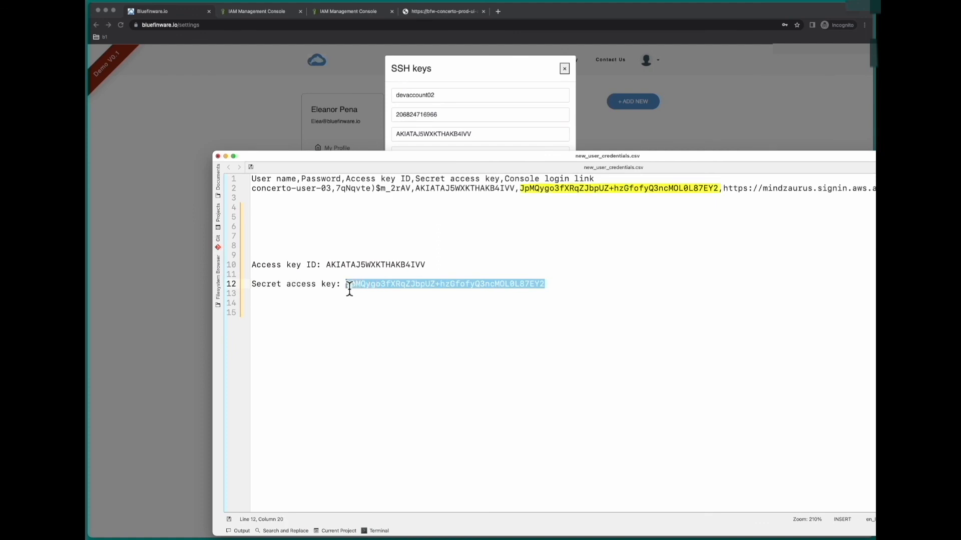
pyautogui.rightClick(367, 287)
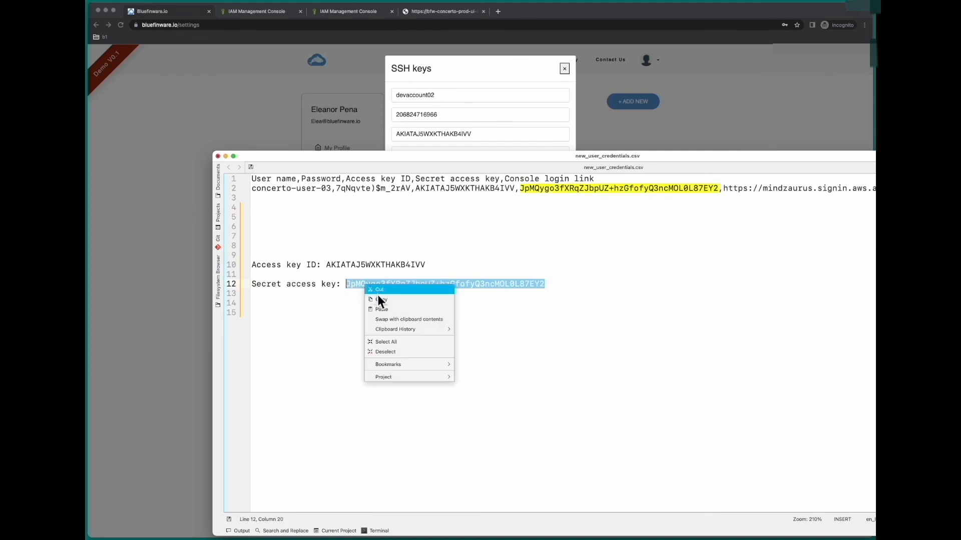
pyautogui.click(406, 299)
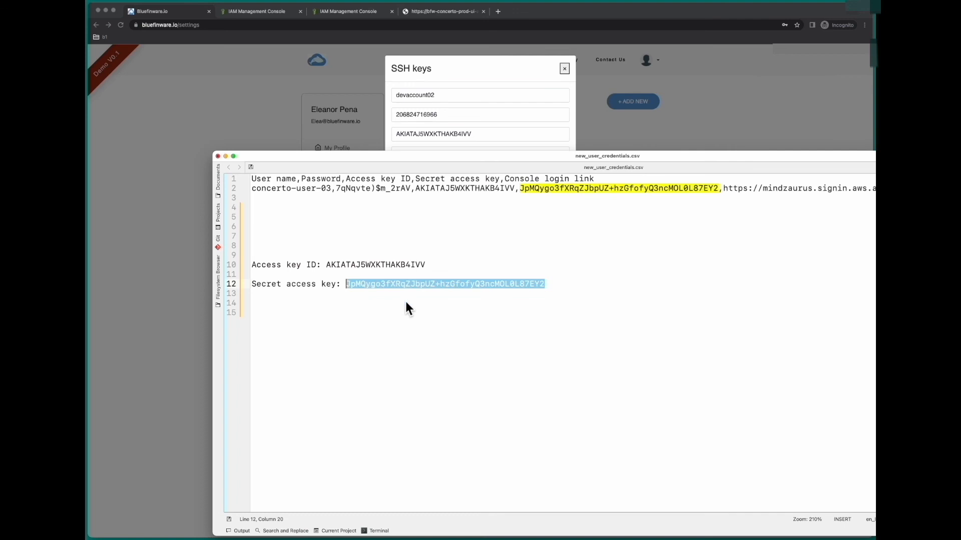
pyautogui.click(448, 73)
pyautogui.rightClick(449, 152)
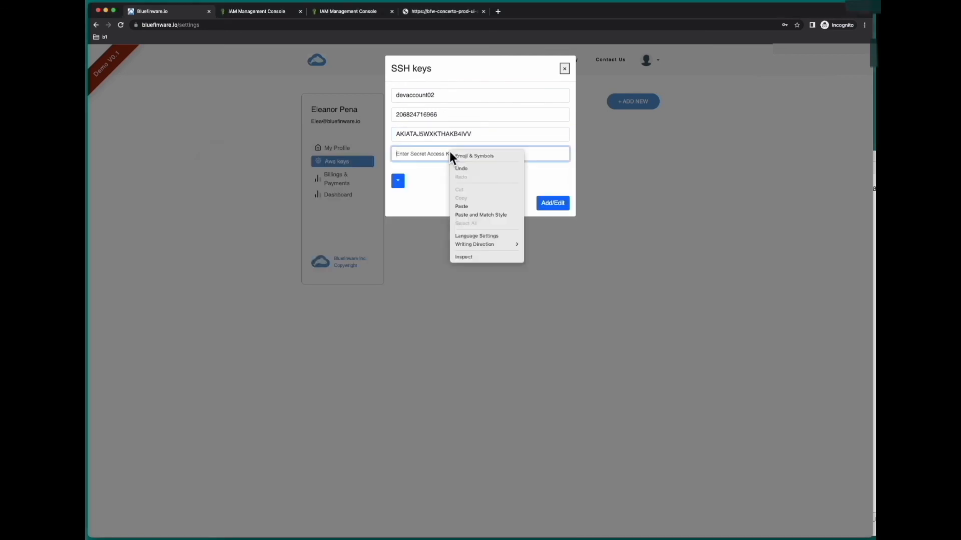
pyautogui.click(458, 206)
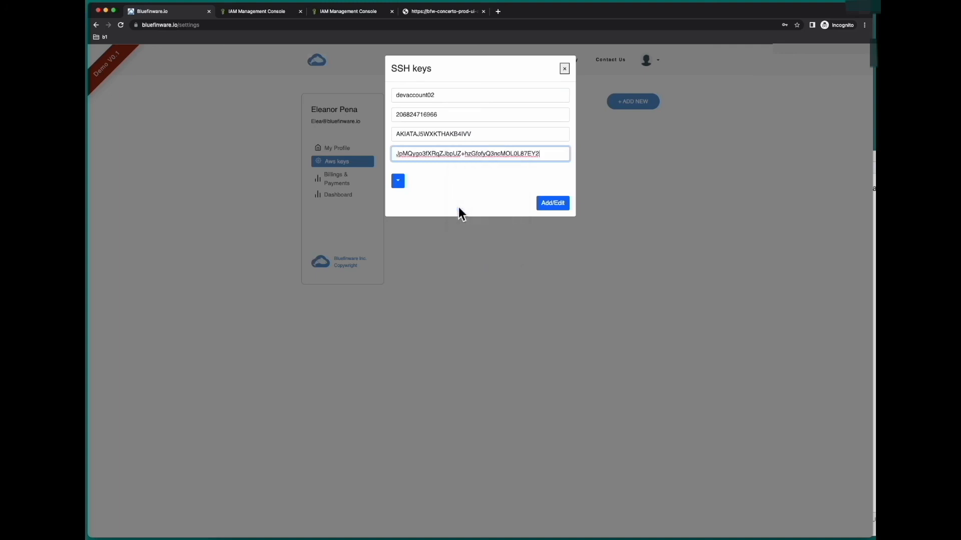
# Choose Asia Pacific (Mumbai) as the devaccount02 key's region
pyautogui.click(400, 186)
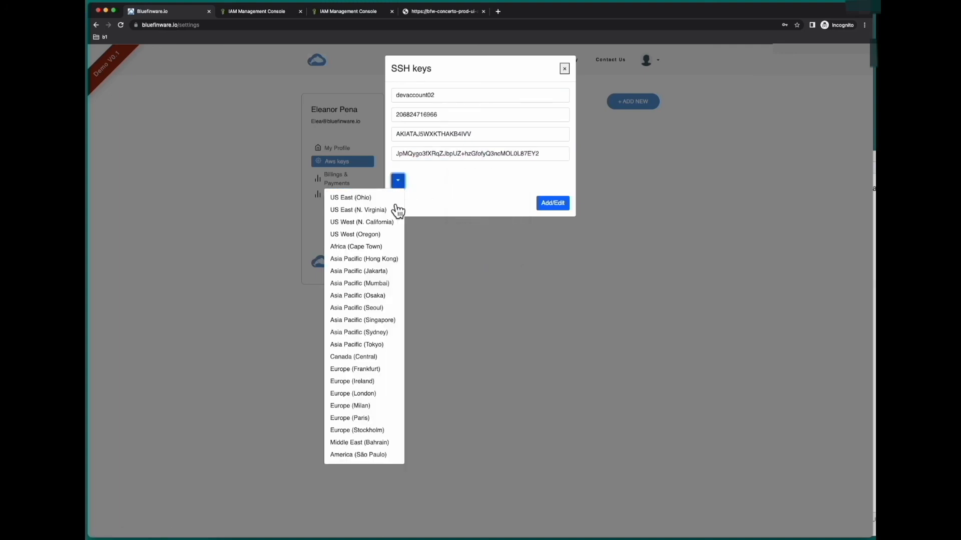
pyautogui.click(381, 283)
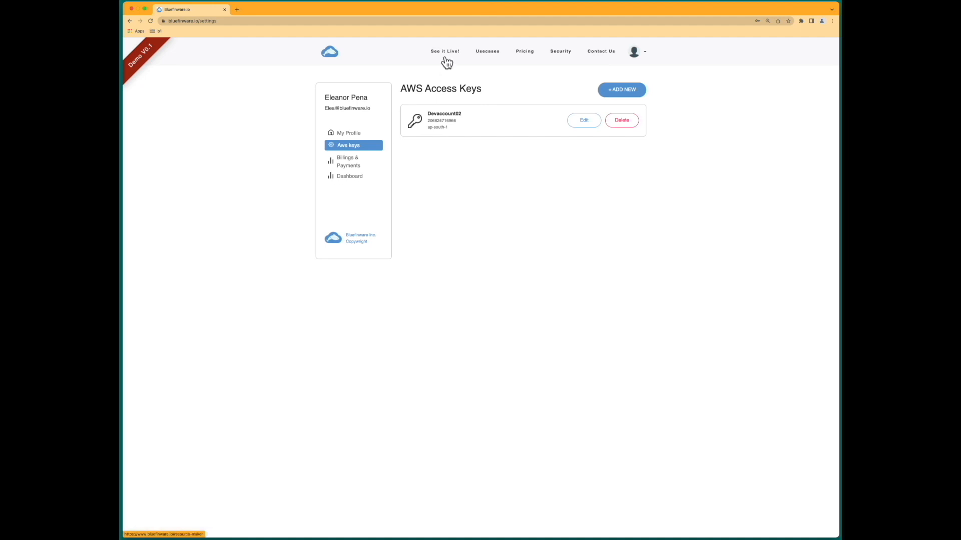
# From the Dashboard, switch to the Hierarchy Diagram and expand the new account node to show three VPCs
pyautogui.click(356, 183)
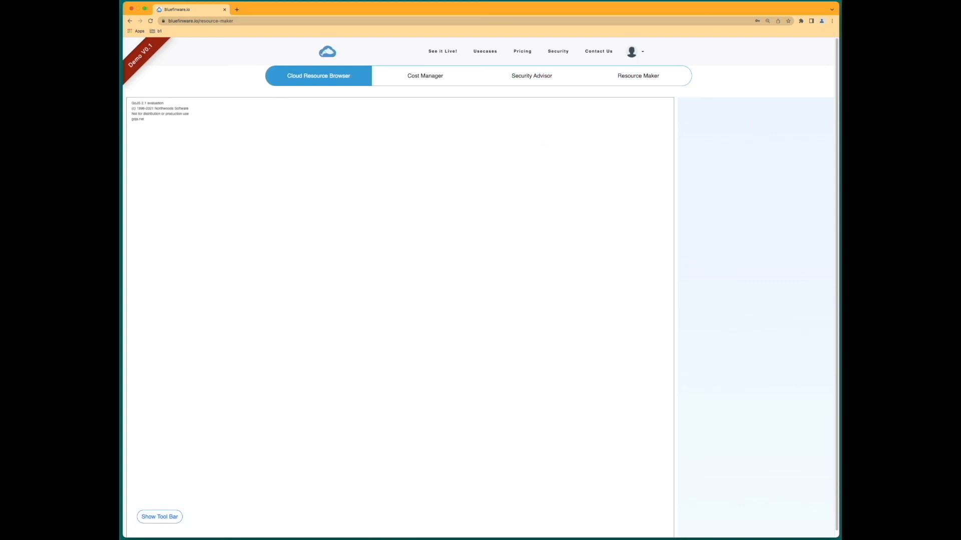
pyautogui.scroll(-1, 507, 459)
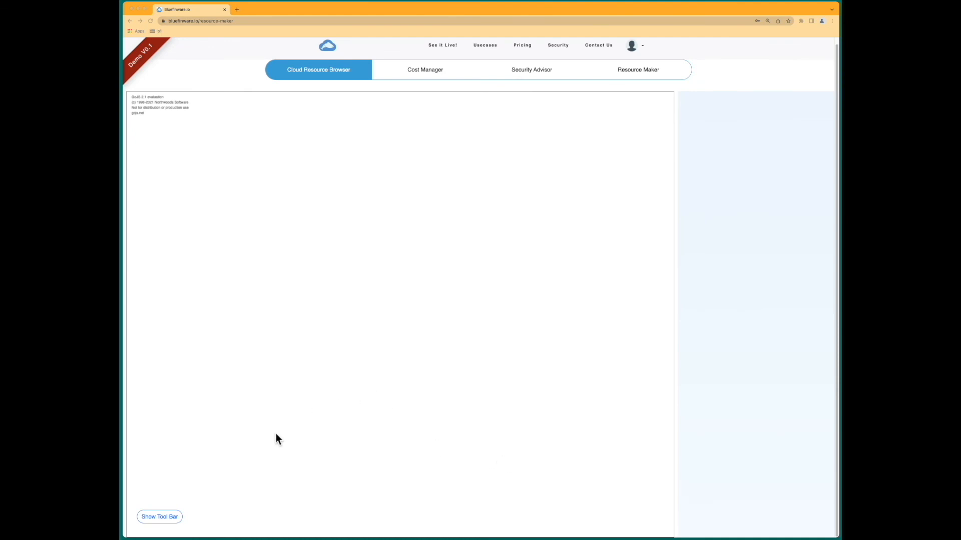
pyautogui.click(168, 517)
pyautogui.click(164, 523)
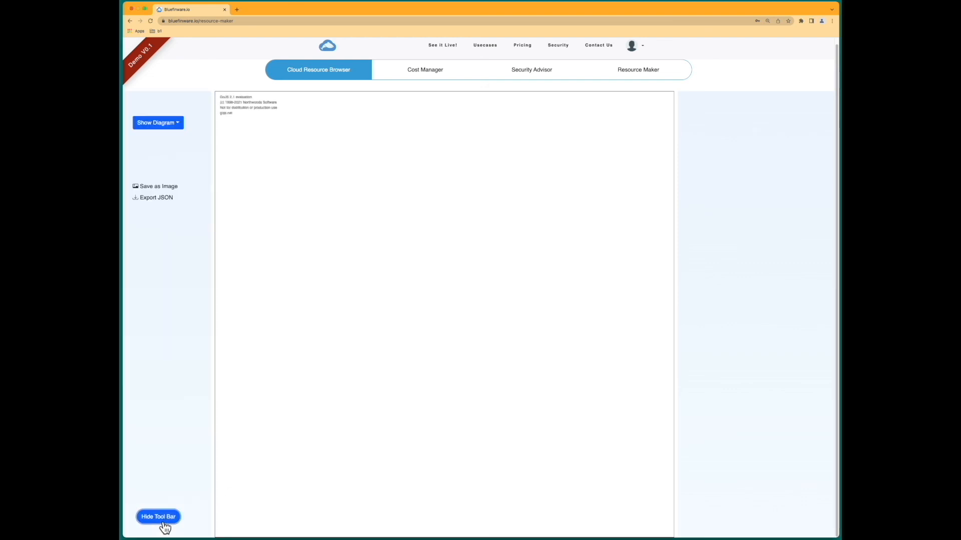
pyautogui.click(174, 126)
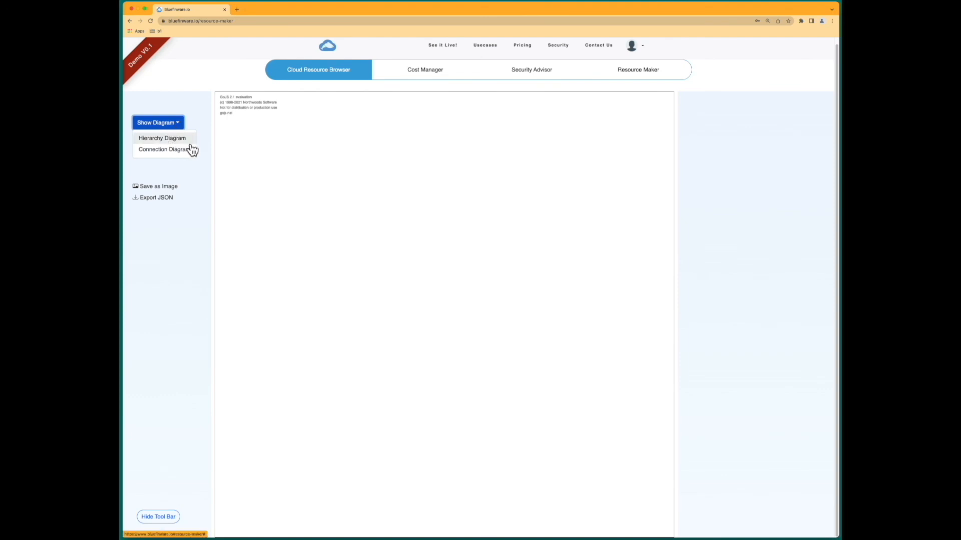
pyautogui.click(170, 142)
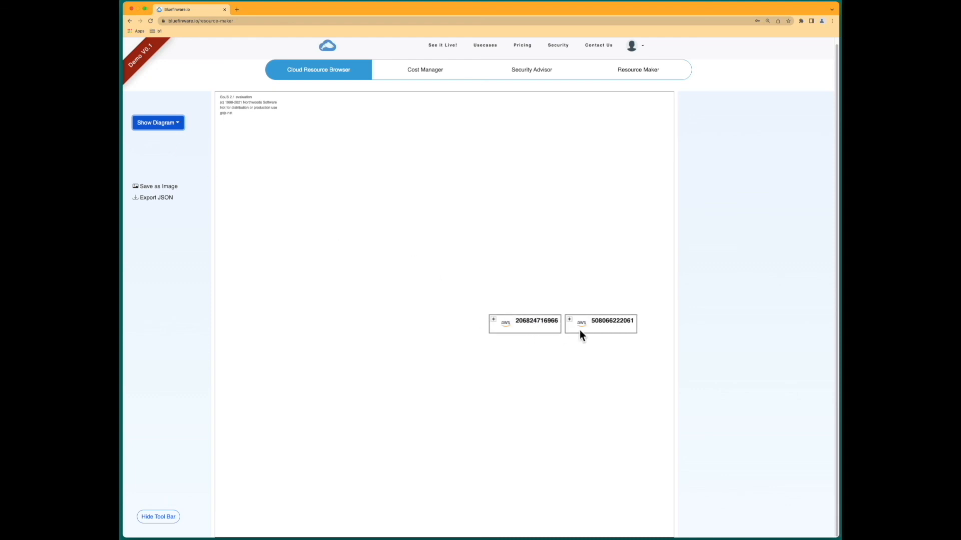
pyautogui.click(494, 321)
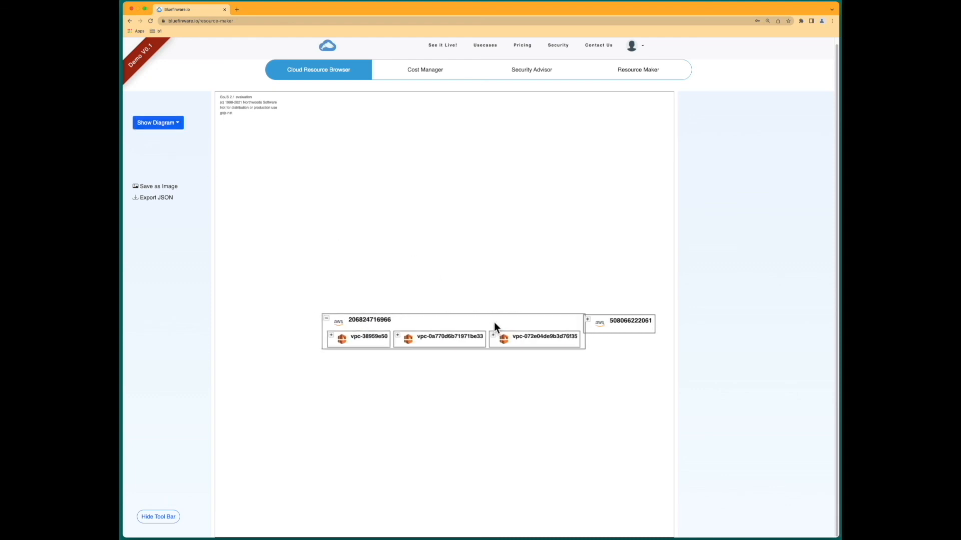